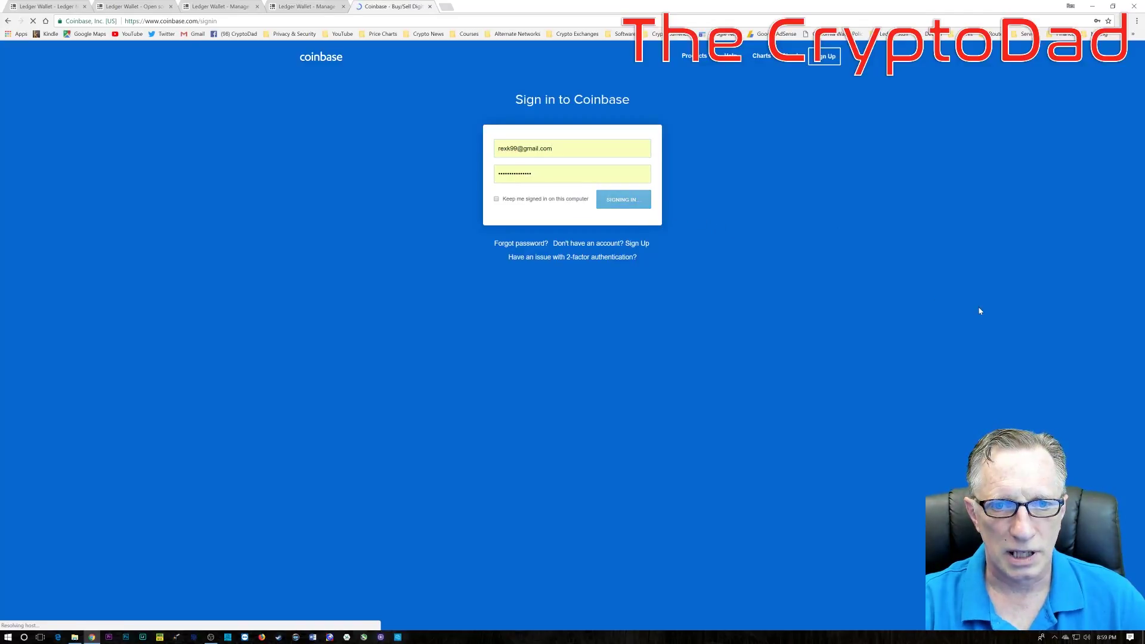
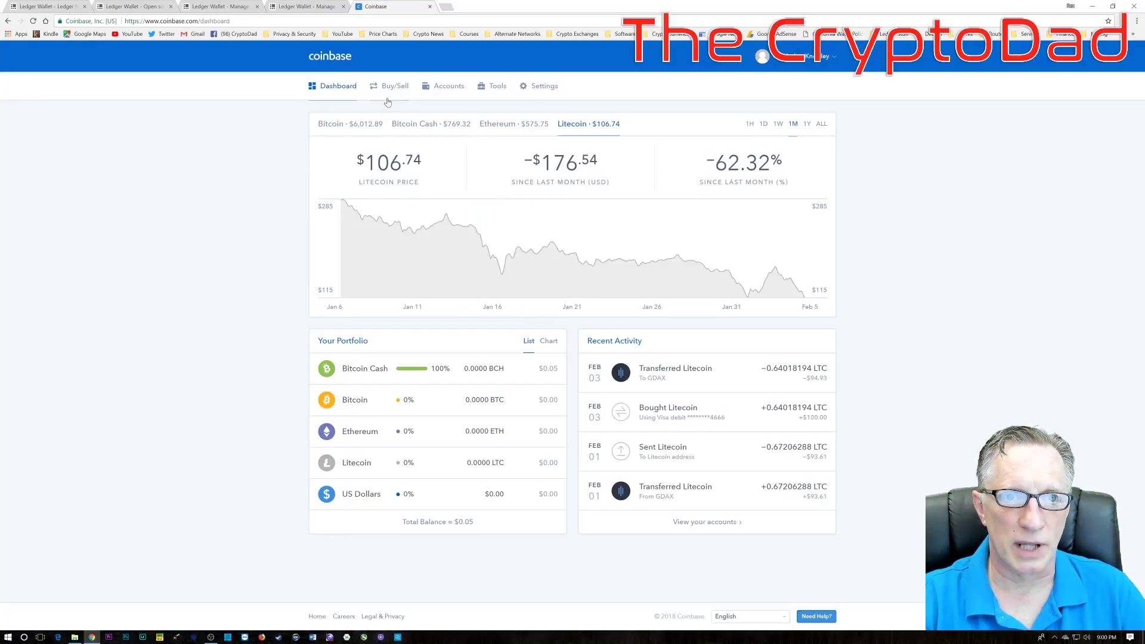
# Enter the verification code and instantly buy 1 LTC with the Visa debit card for $112.16
pyautogui.click(390, 91)
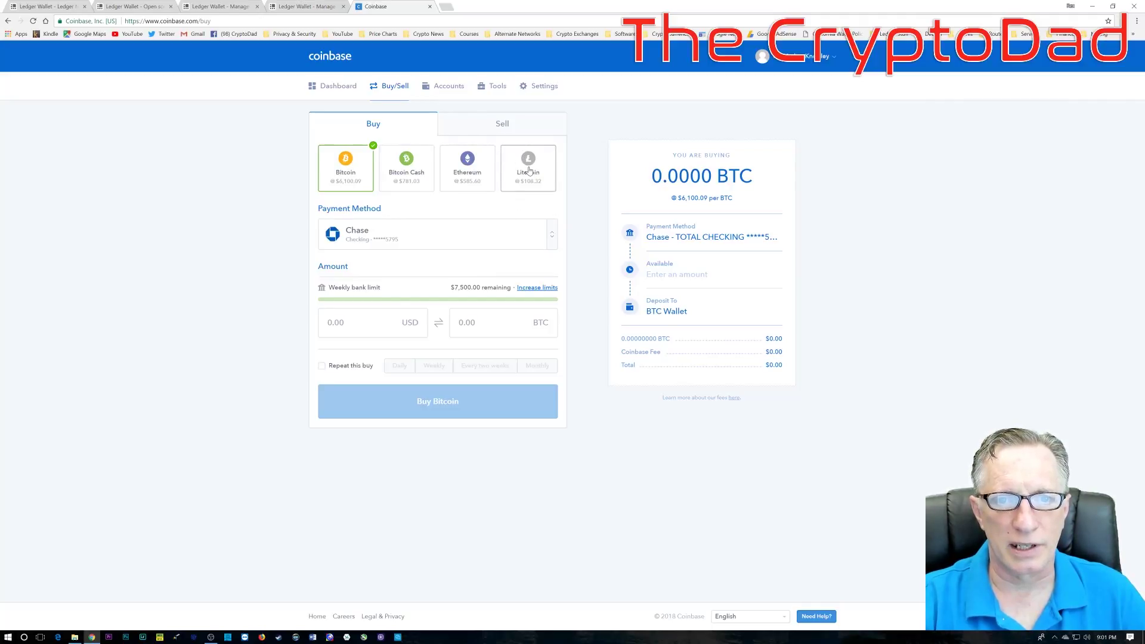
pyautogui.click(529, 171)
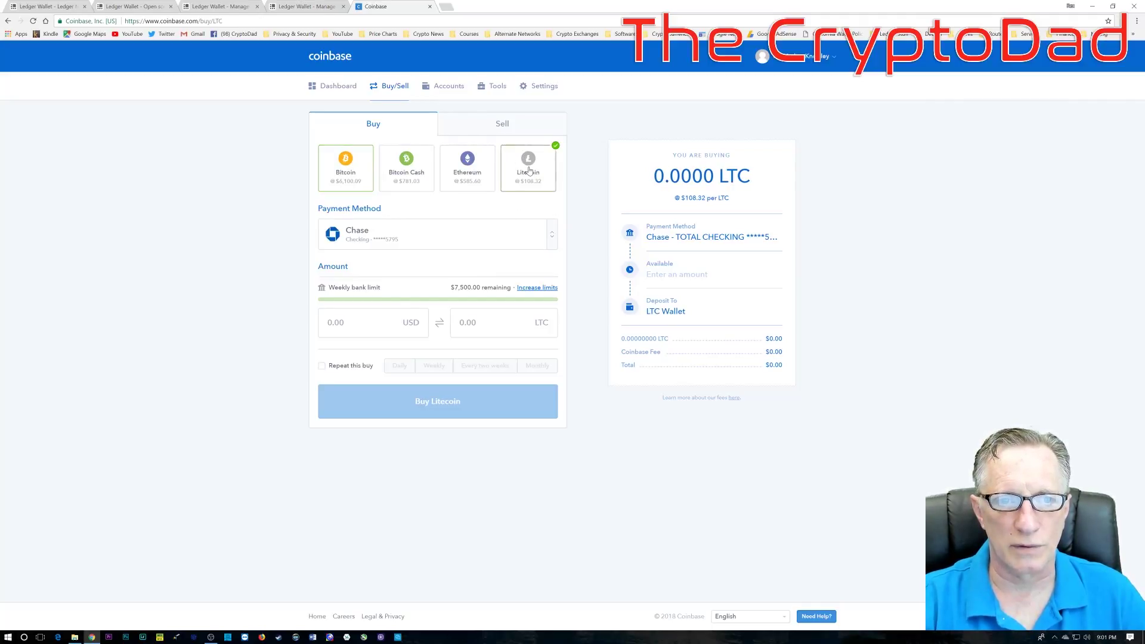
pyautogui.click(553, 237)
pyautogui.click(396, 268)
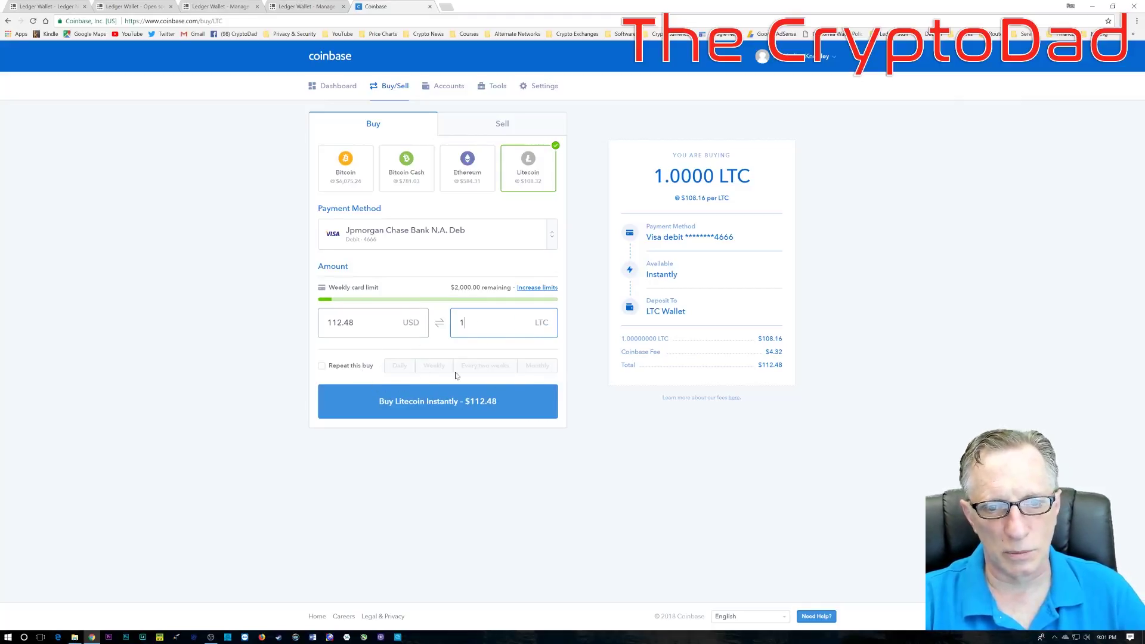
pyautogui.click(432, 405)
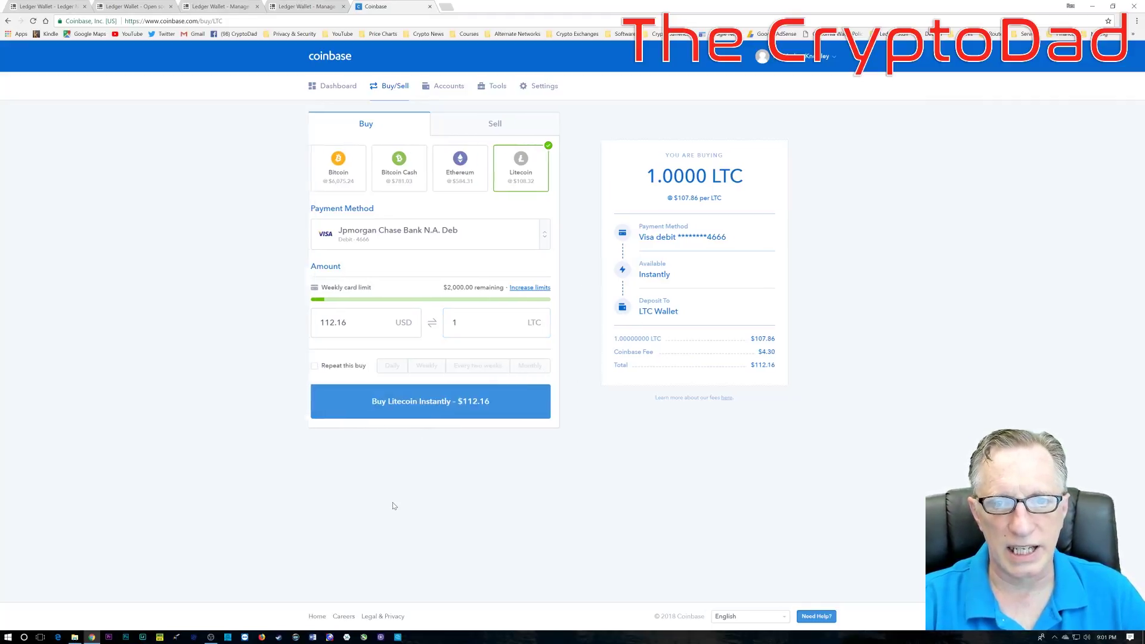
pyautogui.click(686, 295)
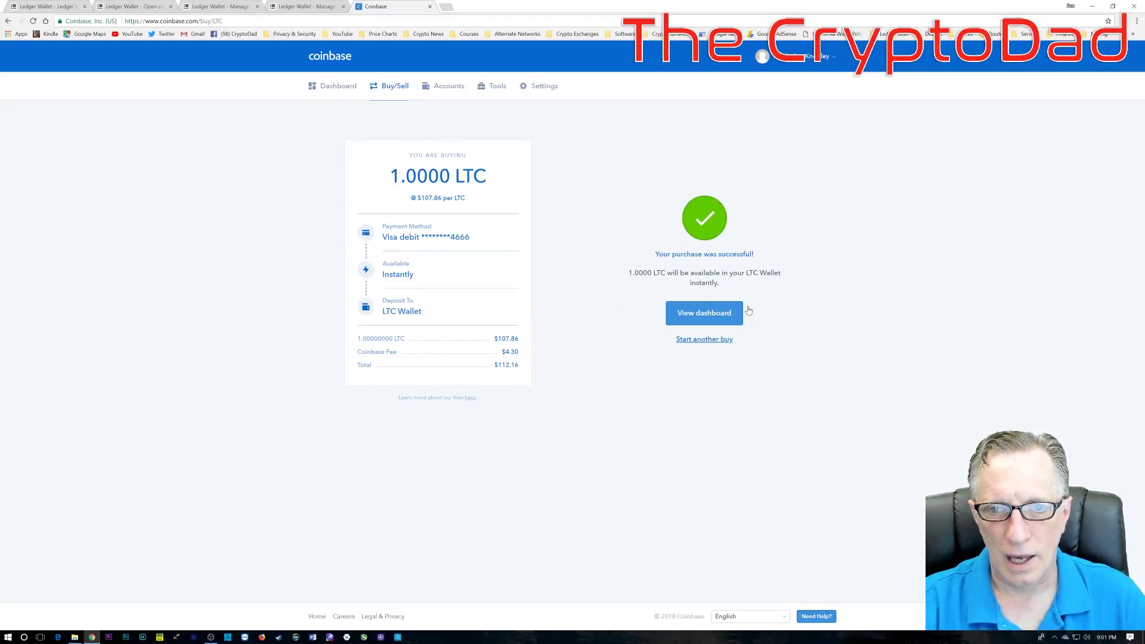
# Return to the dashboard and open GDAX from the bookmarks in a new tab
pyautogui.click(713, 315)
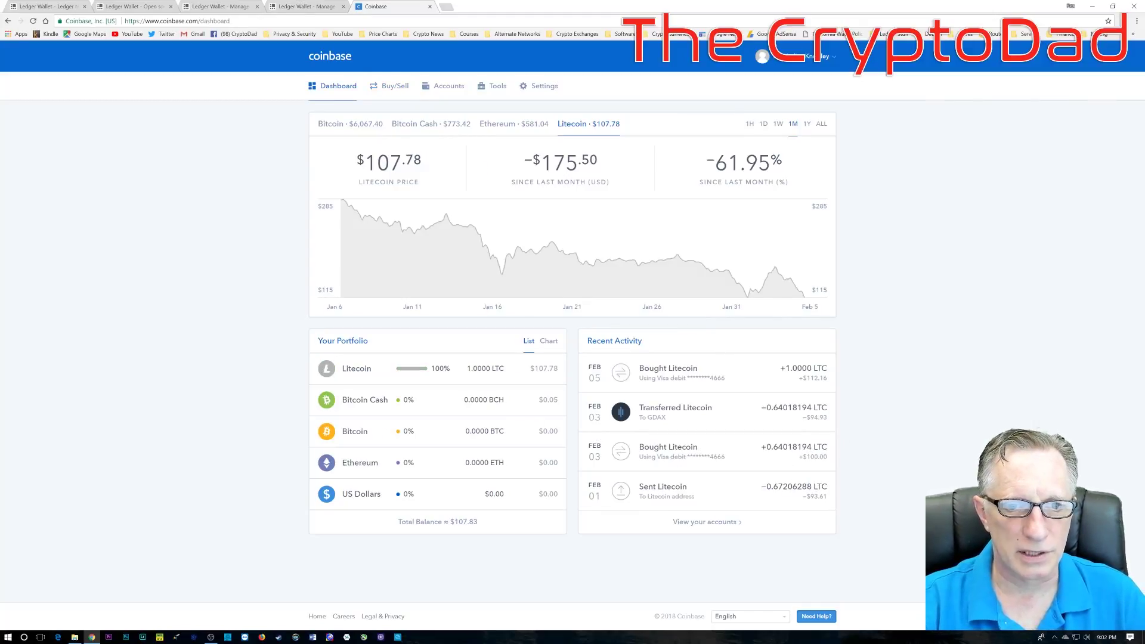
pyautogui.hotkey('ctrl', 't')
pyautogui.click(577, 35)
pyautogui.click(581, 46)
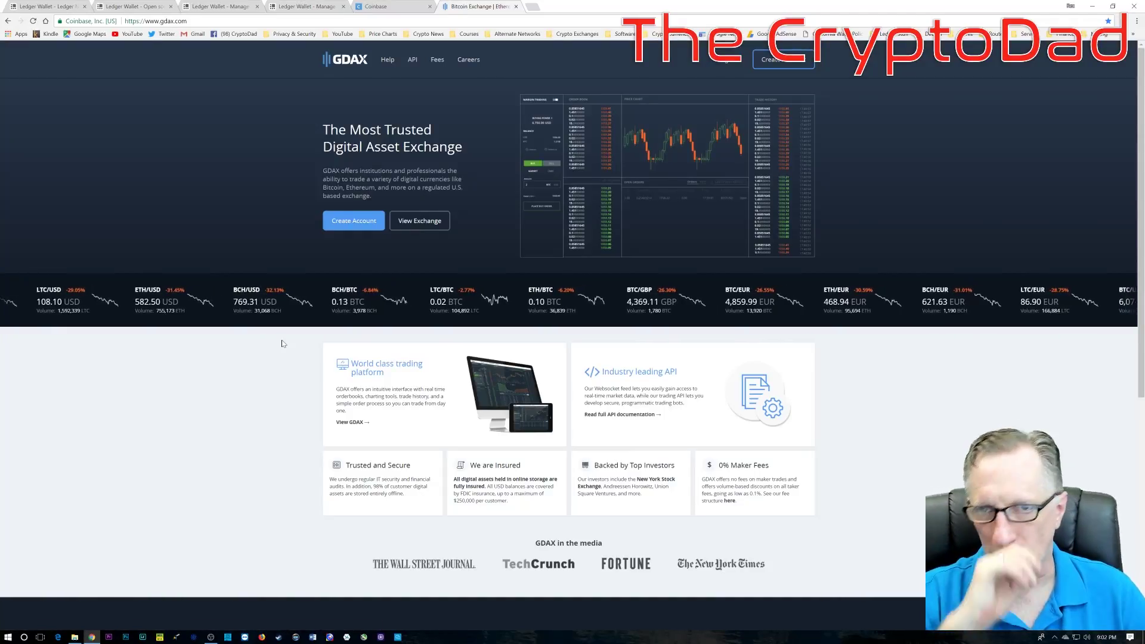
# Sign in to GDAX and switch the product selector to LTC/USD
pyautogui.click(730, 61)
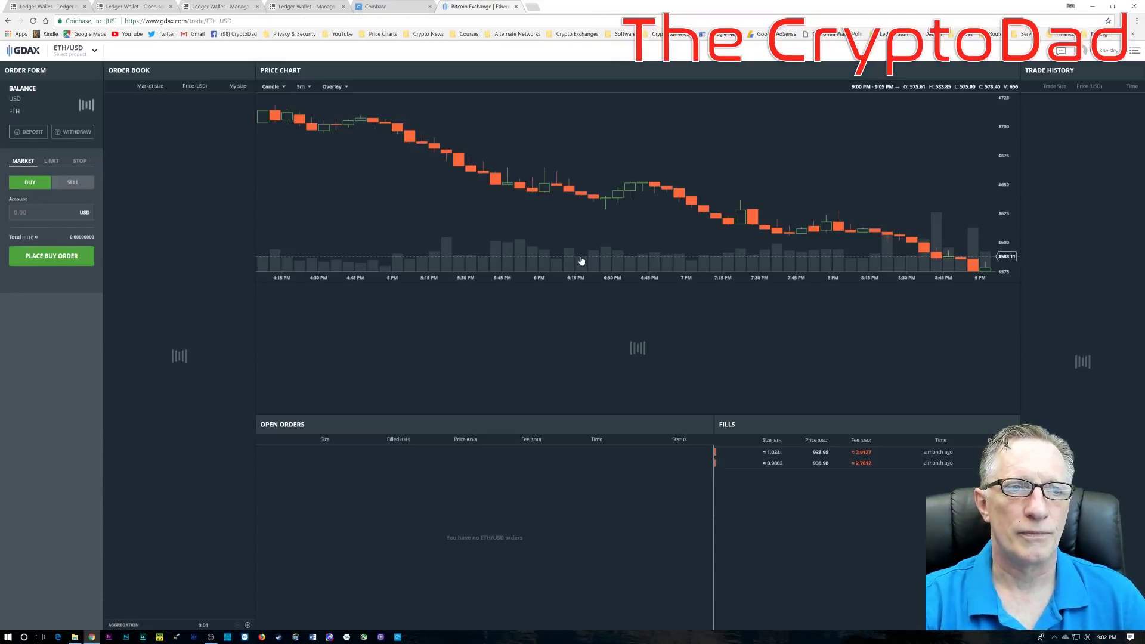
pyautogui.click(71, 52)
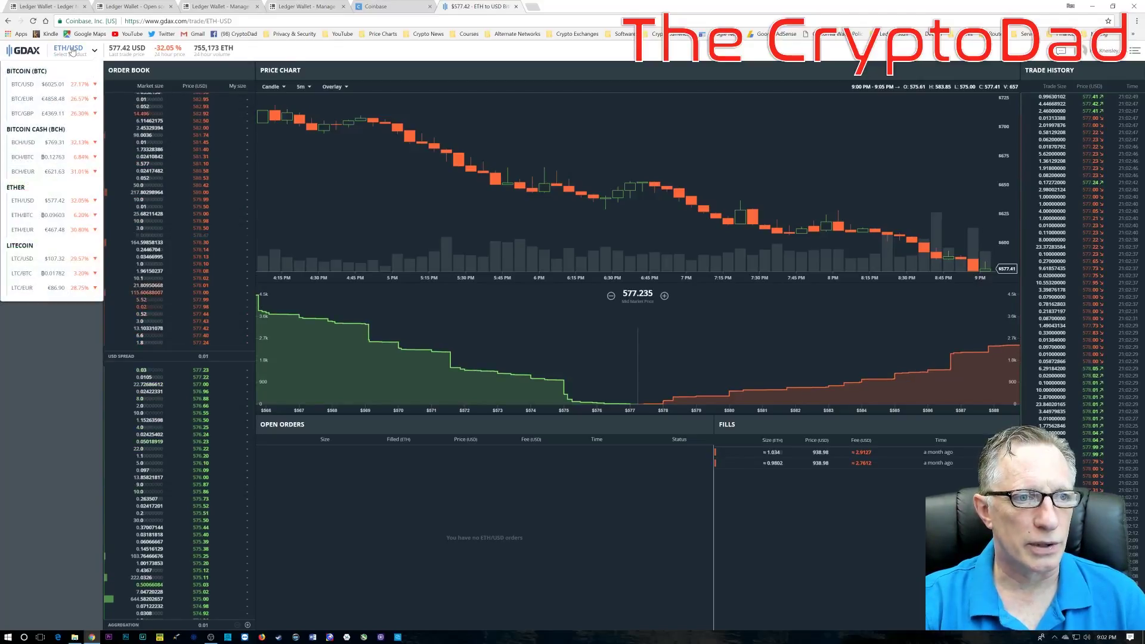
pyautogui.click(24, 258)
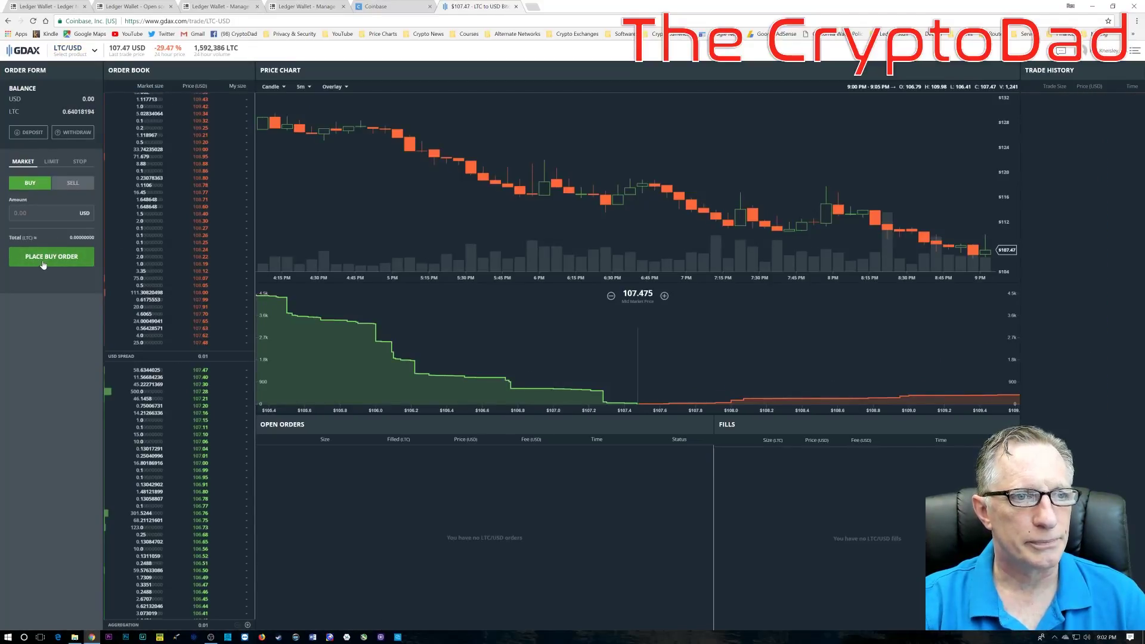
# Deposit 1 LTC from the linked Coinbase LTC wallet into GDAX
pyautogui.click(28, 132)
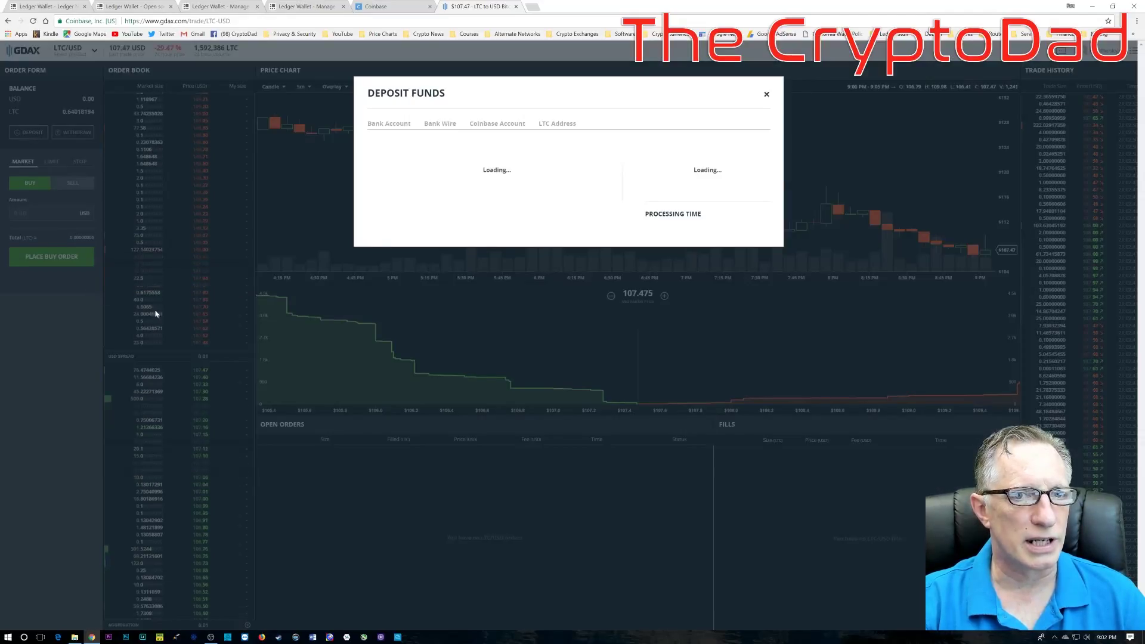
pyautogui.click(499, 125)
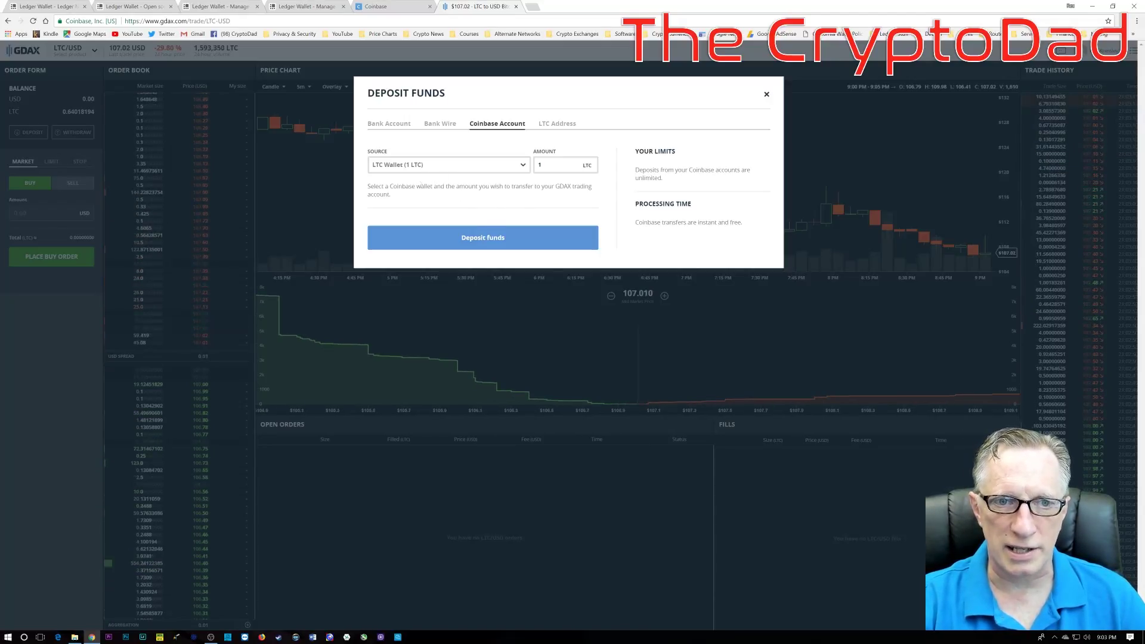
pyautogui.click(483, 238)
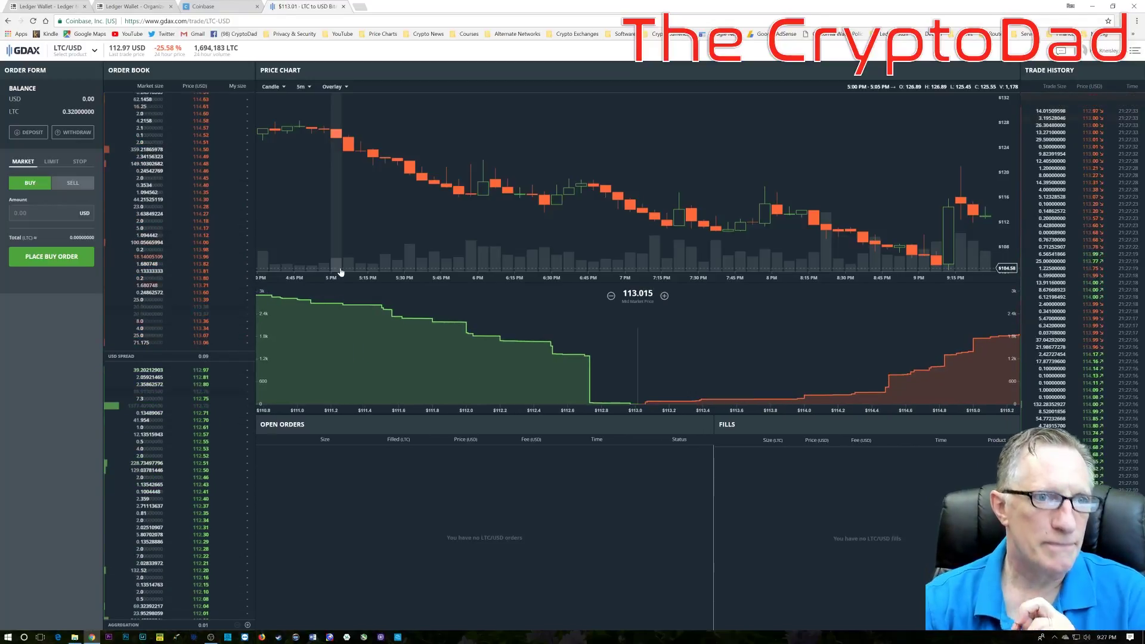
# Market-sell the full 0.32 LTC balance on LTC/USD, receiving 36.06 USD
pyautogui.click(84, 54)
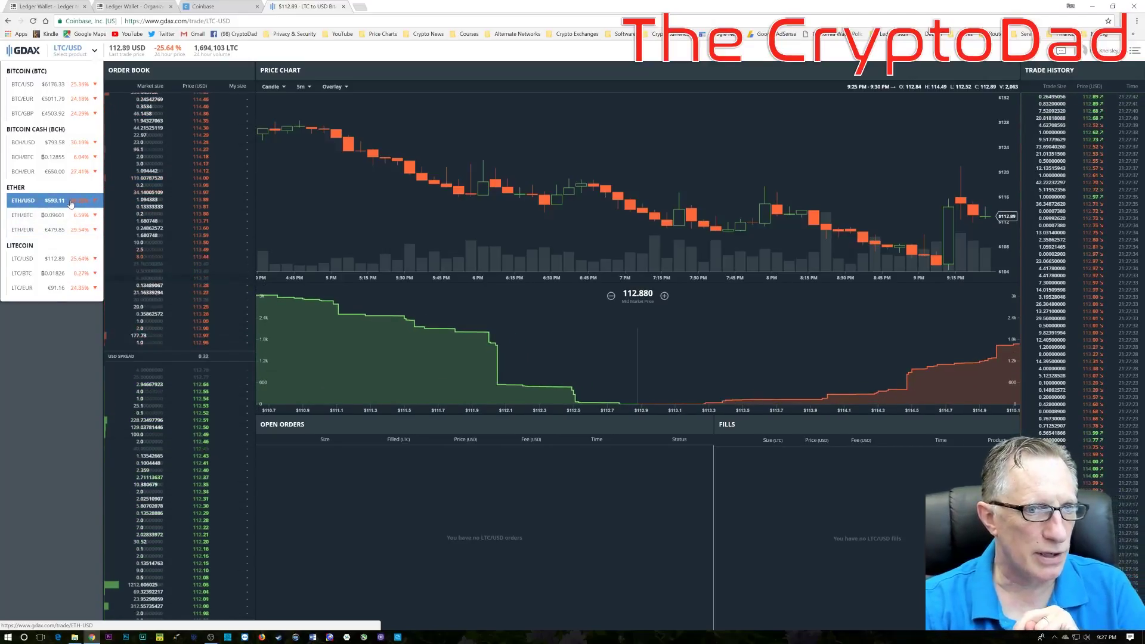
pyautogui.click(67, 260)
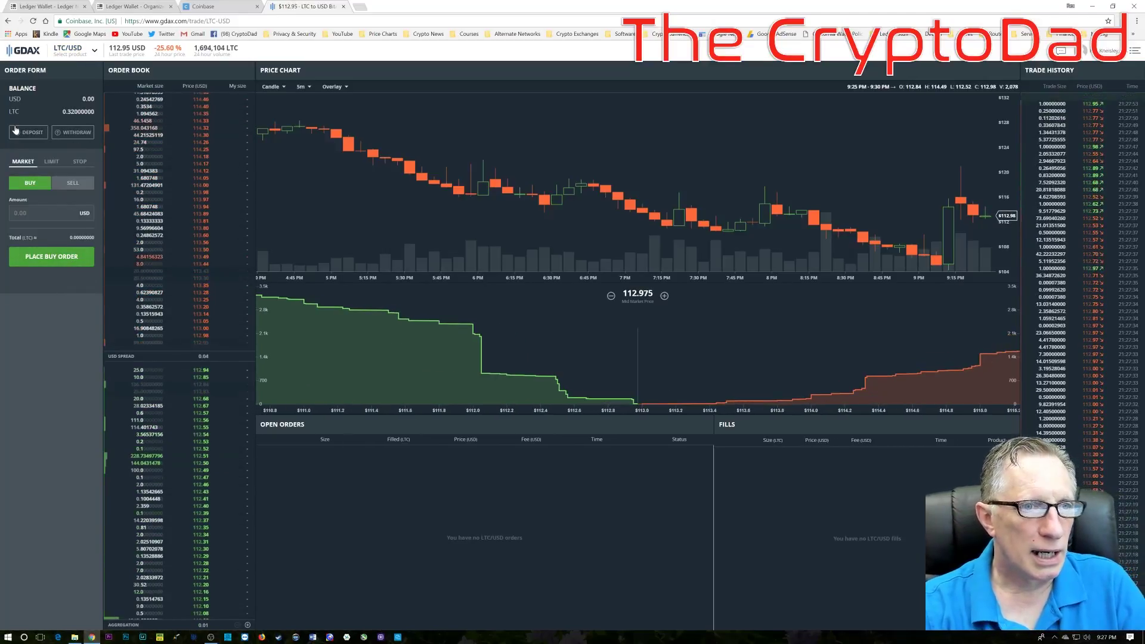
pyautogui.click(80, 118)
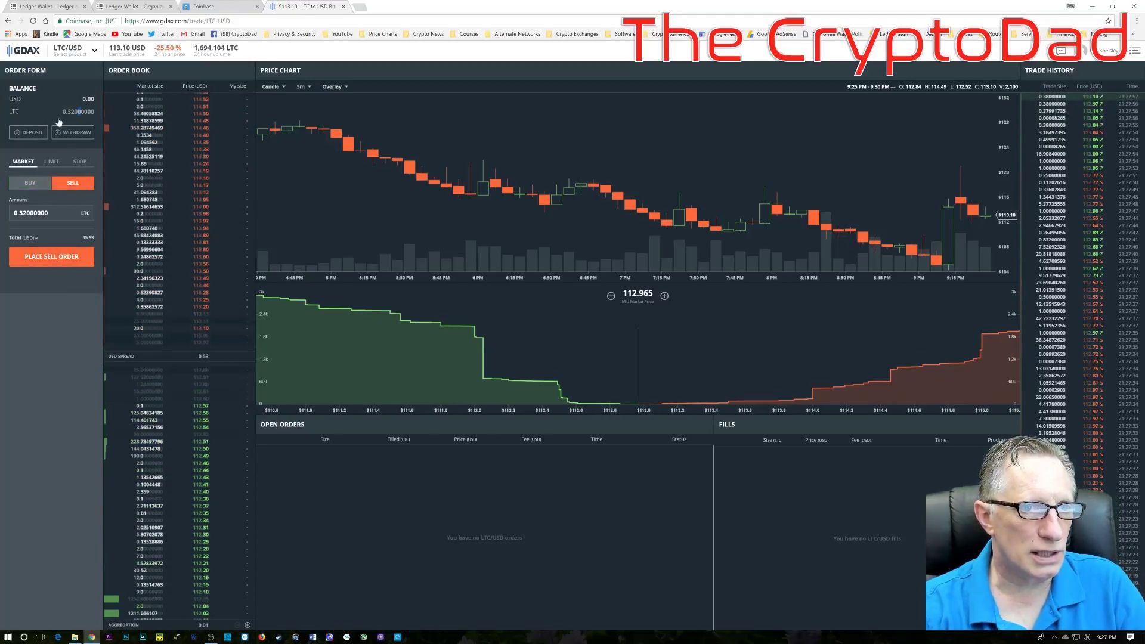
pyautogui.click(51, 257)
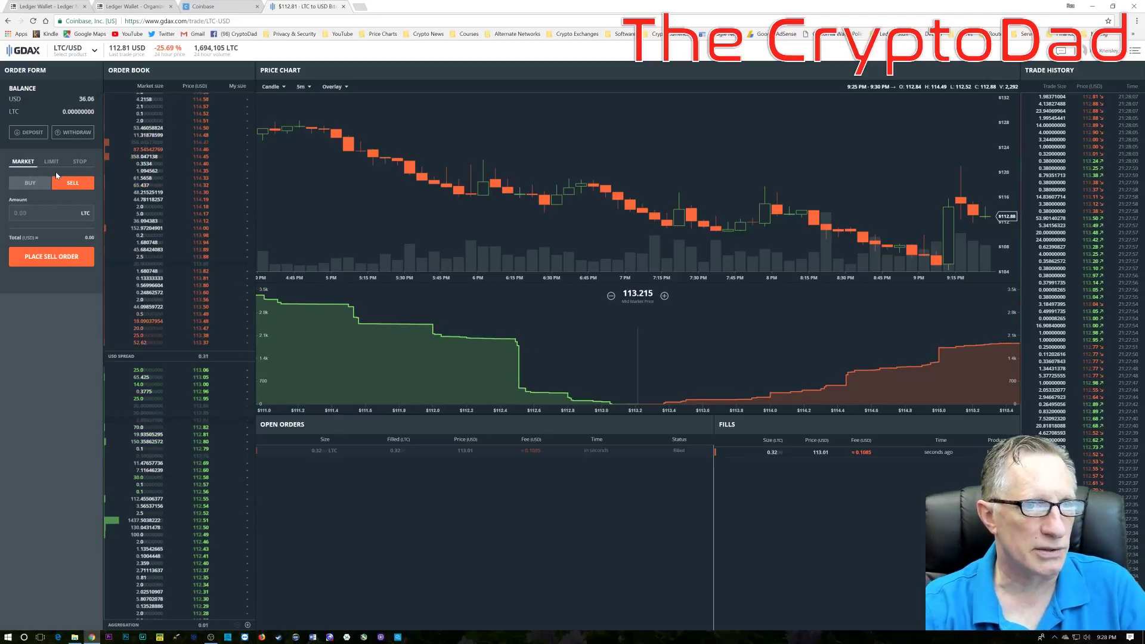
pyautogui.click(71, 53)
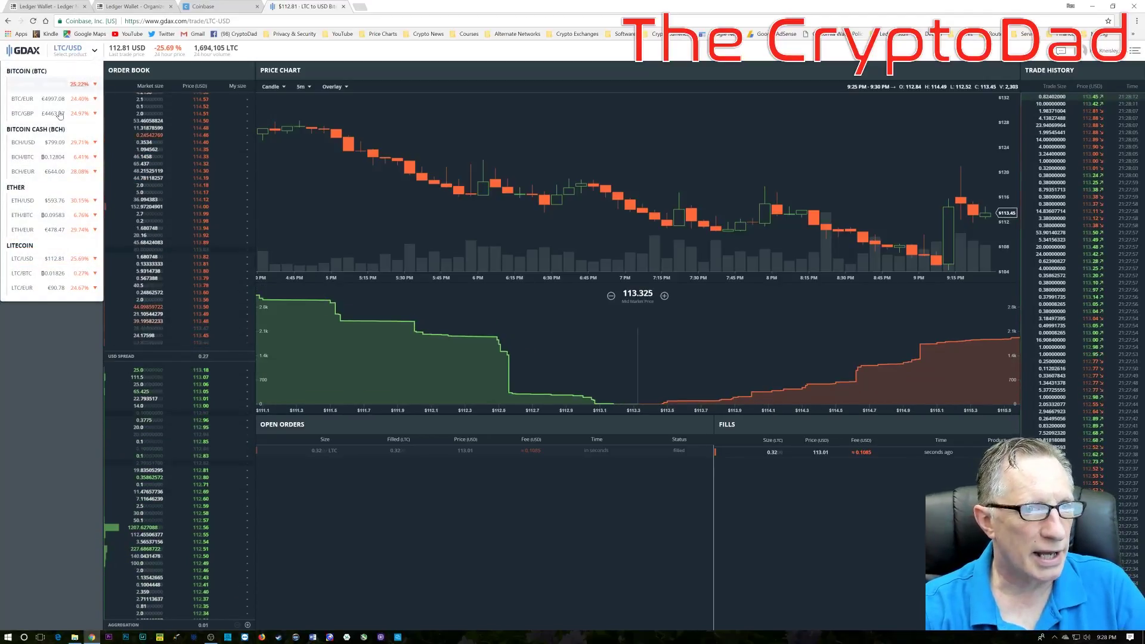
# On ETH/USD, market-buy ETH with the full 36.06 USD, getting 0.05979467 ETH
pyautogui.click(50, 201)
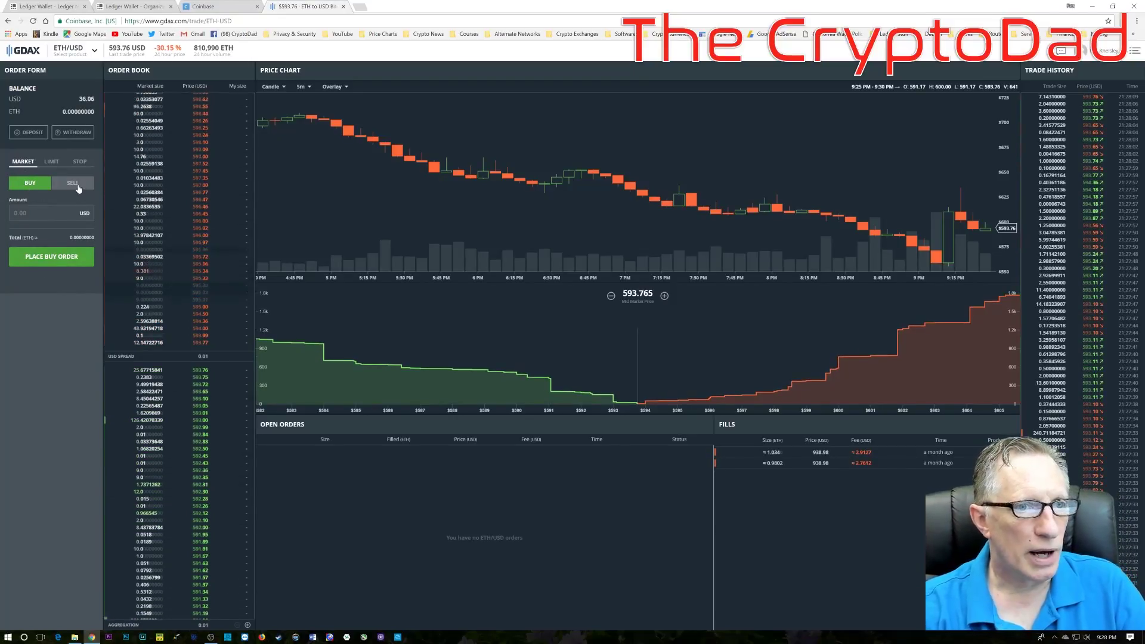
pyautogui.click(86, 100)
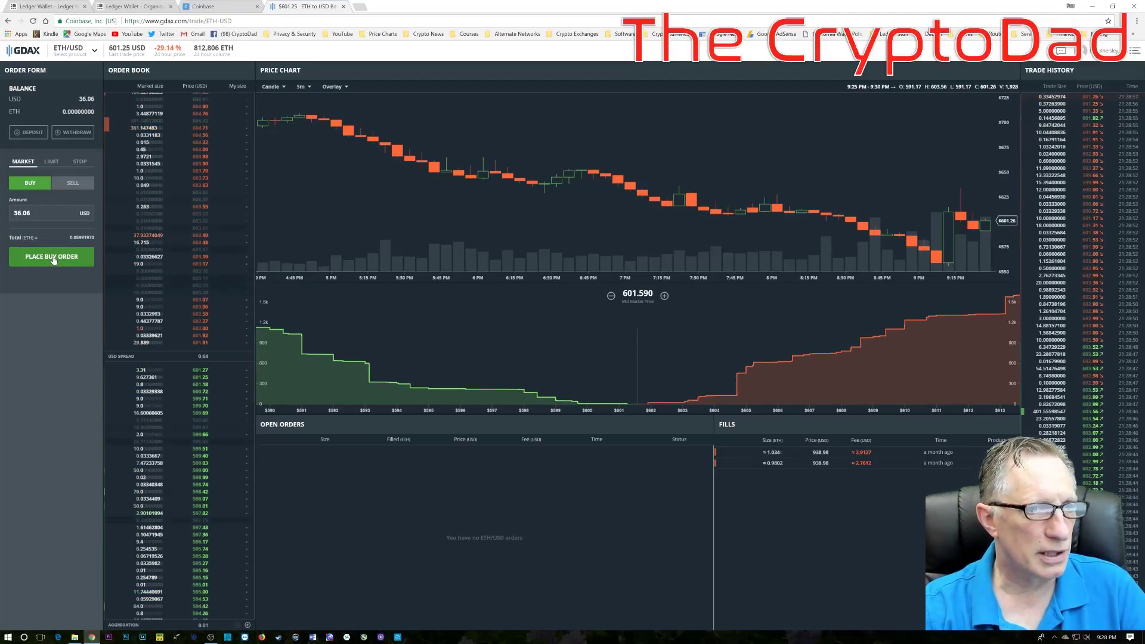
pyautogui.click(53, 257)
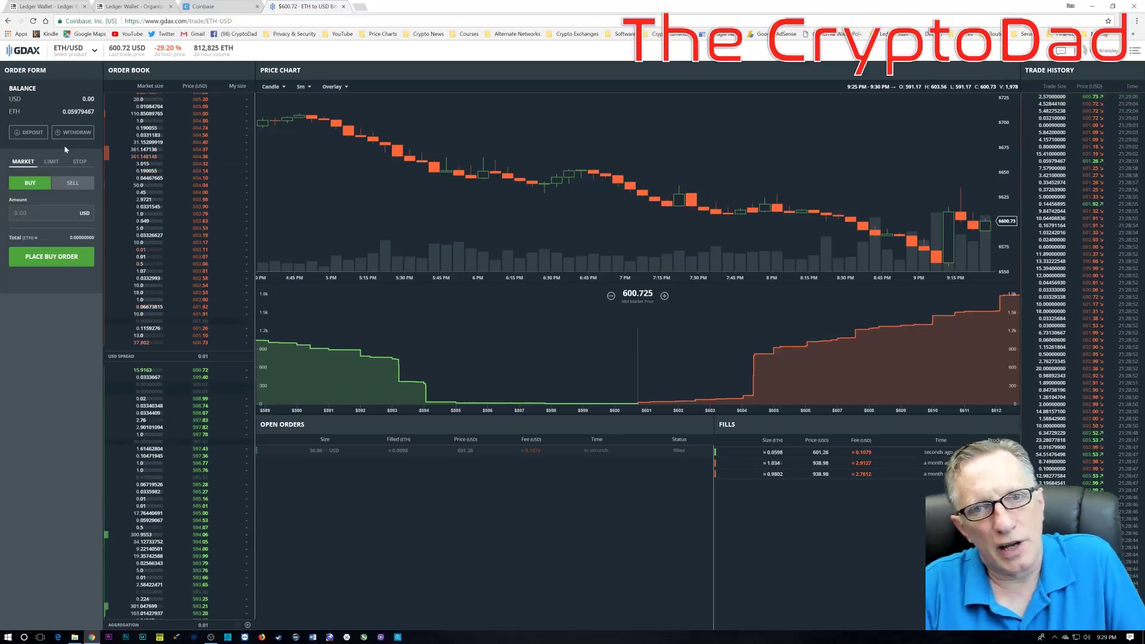
# On the Ledger website tab, install Ledger Manager from its Get the app section
pyautogui.hotkey('ctrl', '2')
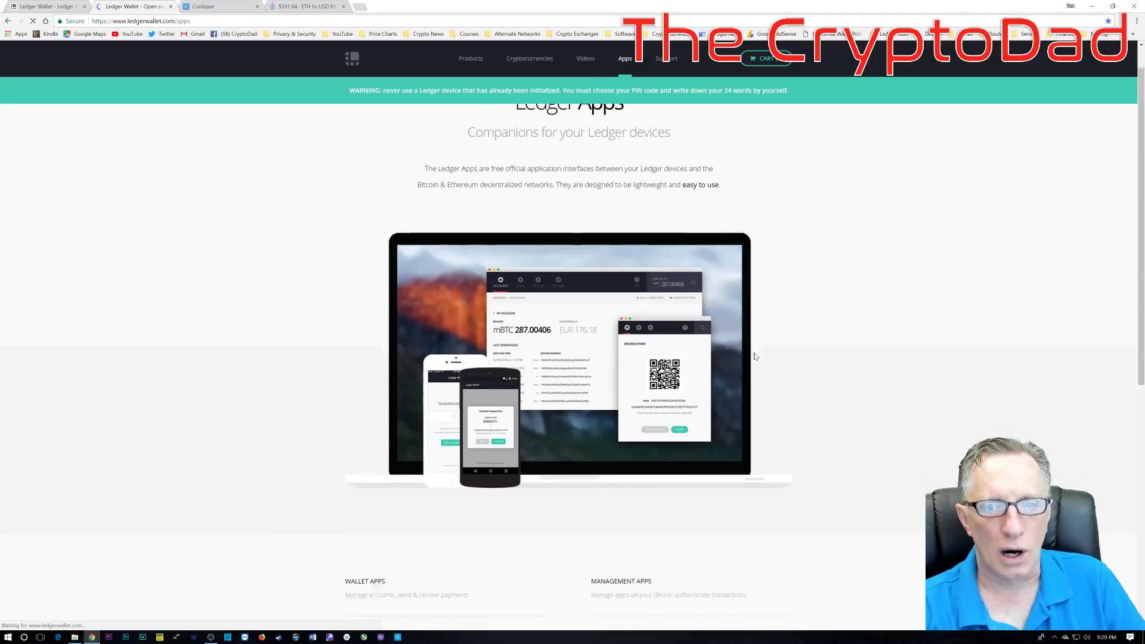
pyautogui.scroll(-6, 754, 356)
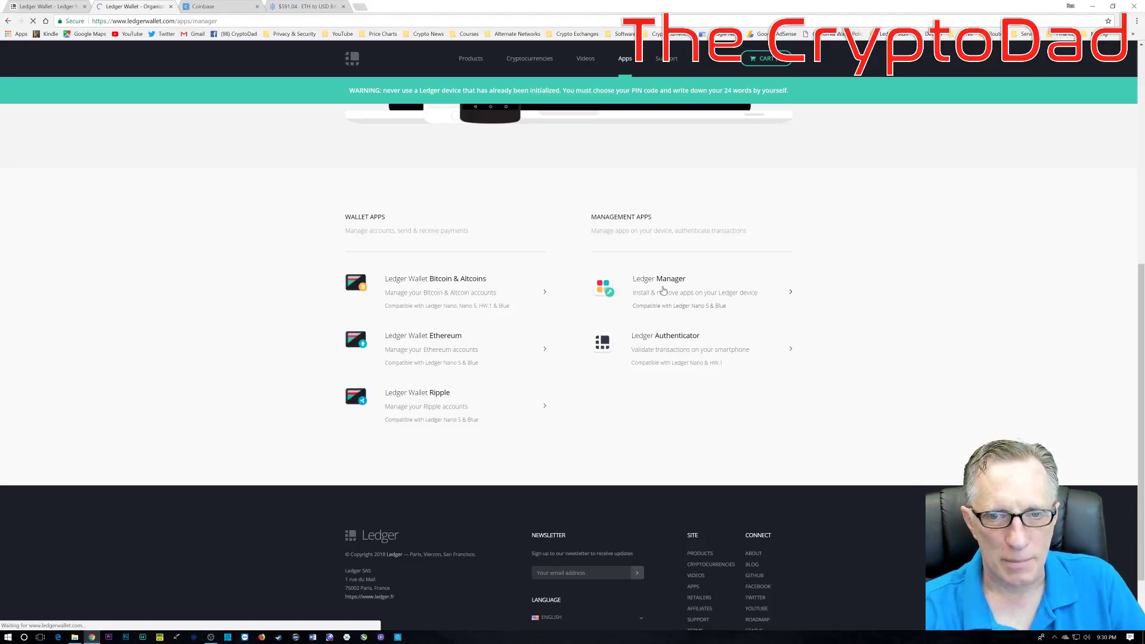
pyautogui.scroll(-1, 652, 371)
pyautogui.scroll(-2, 652, 371)
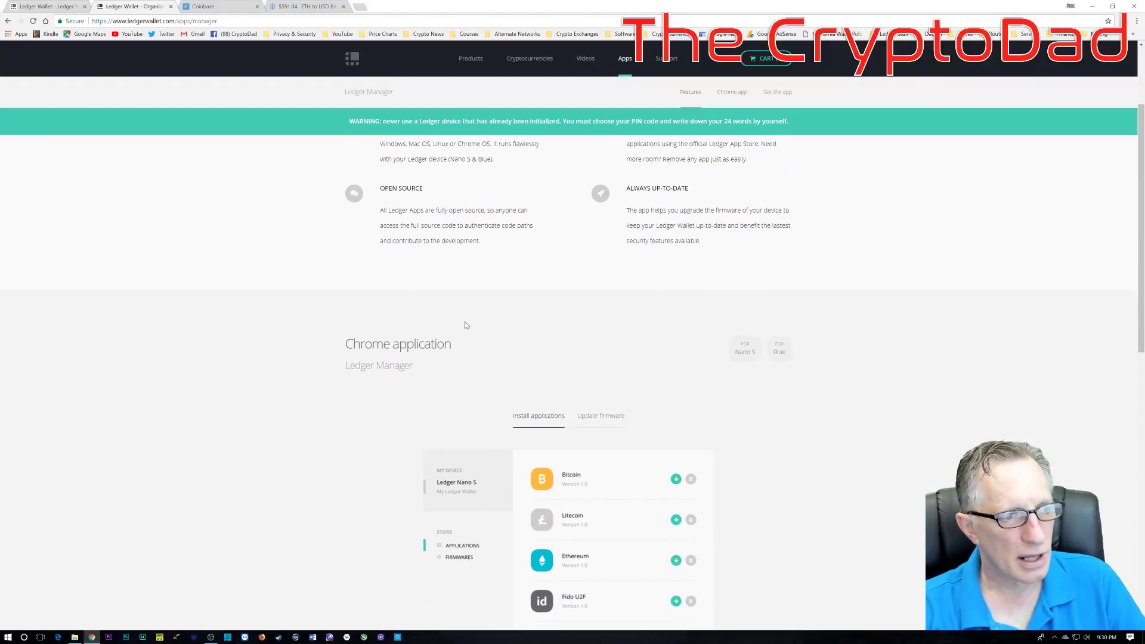
pyautogui.scroll(-6, 508, 248)
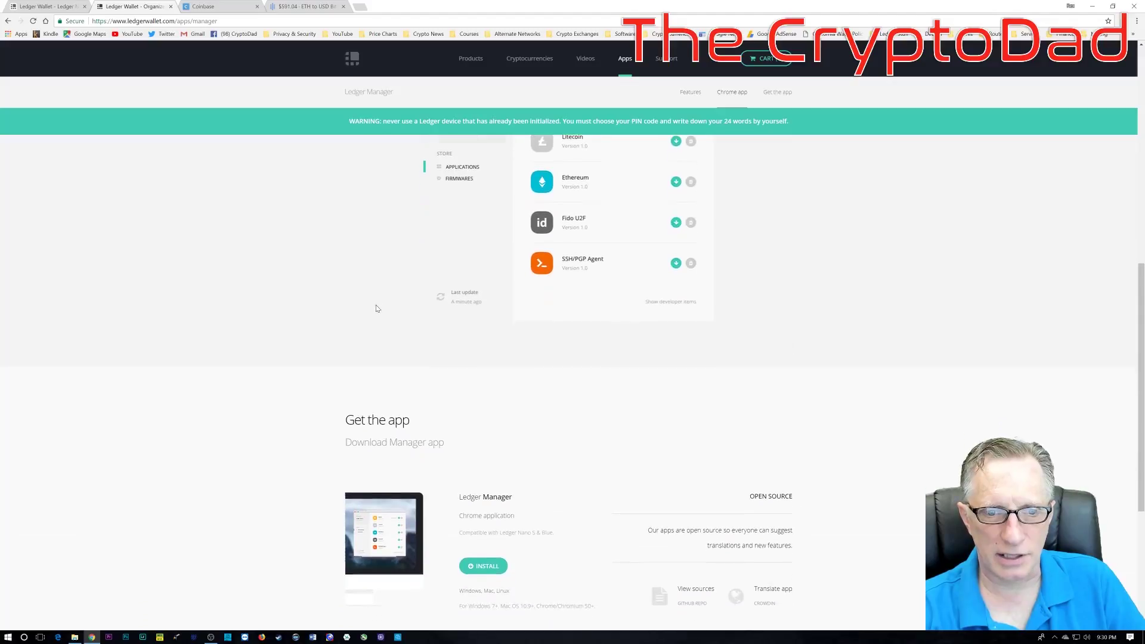
pyautogui.click(483, 564)
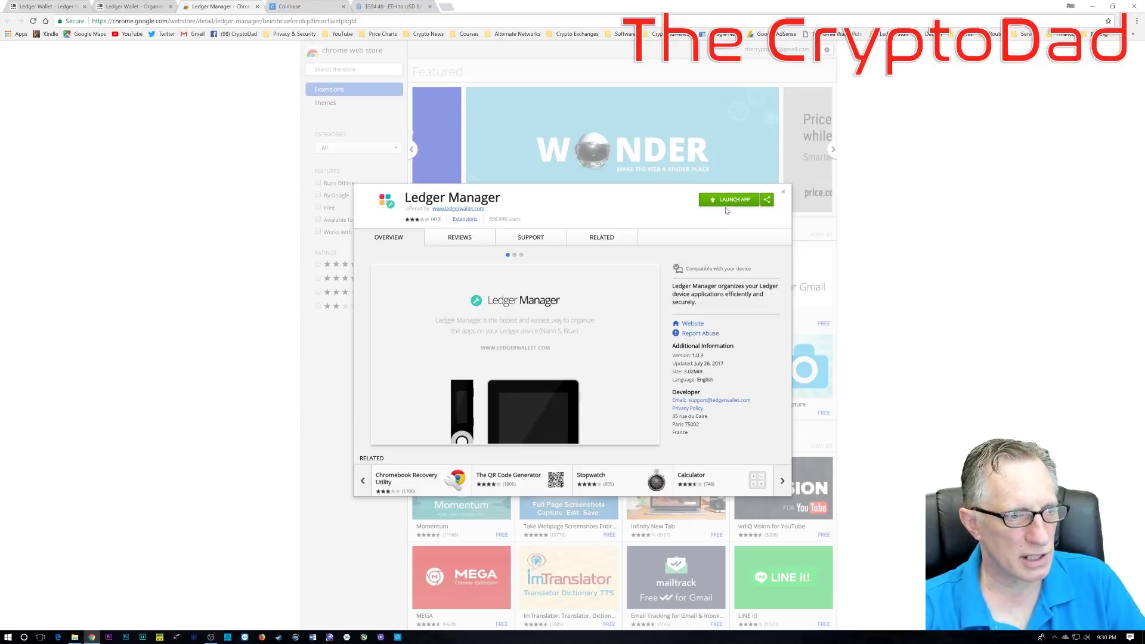
# Launch Ledger Manager and scroll its Applications list down to Ethereum
pyautogui.click(730, 200)
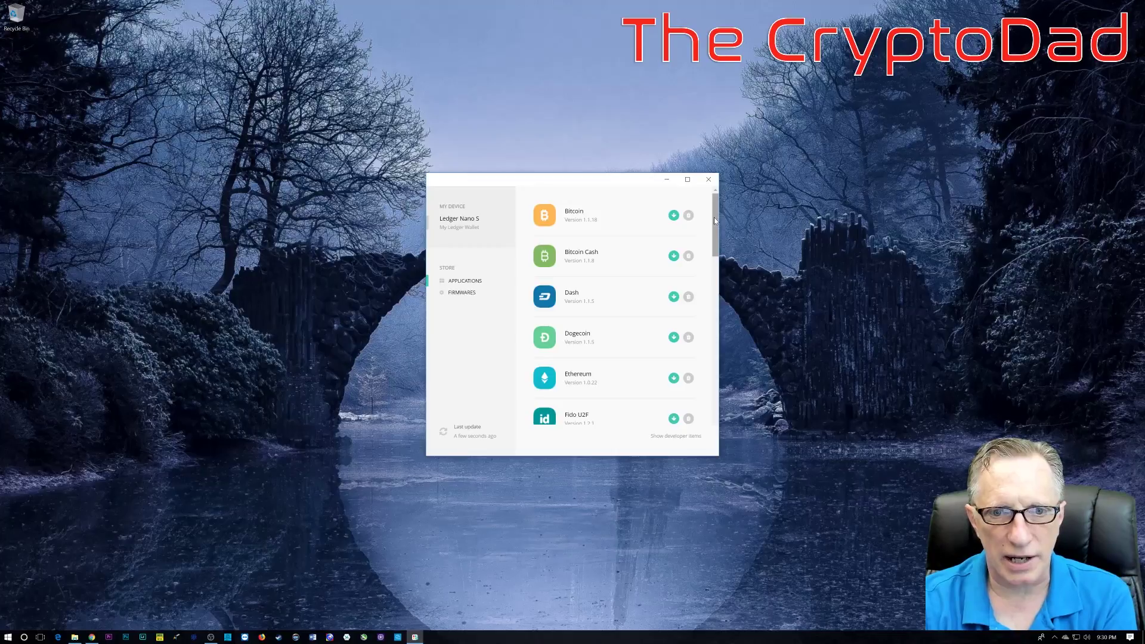
pyautogui.scroll(-1, 716, 223)
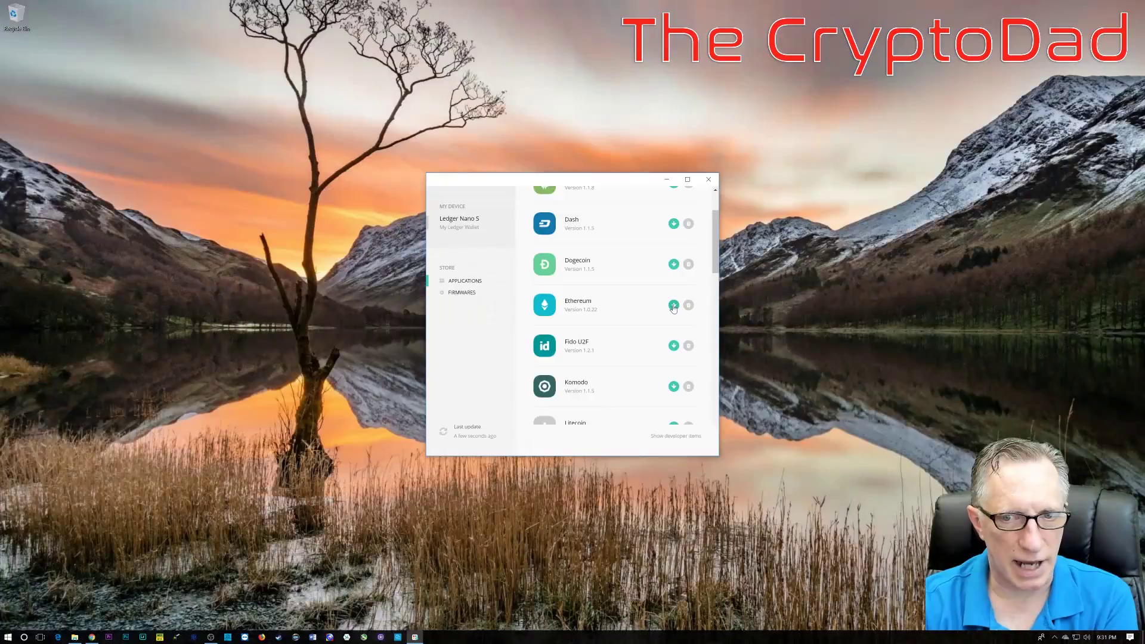
# Install the Ethereum app on the Nano S and open the Ledger Wallet Ethereum store listing
pyautogui.click(673, 306)
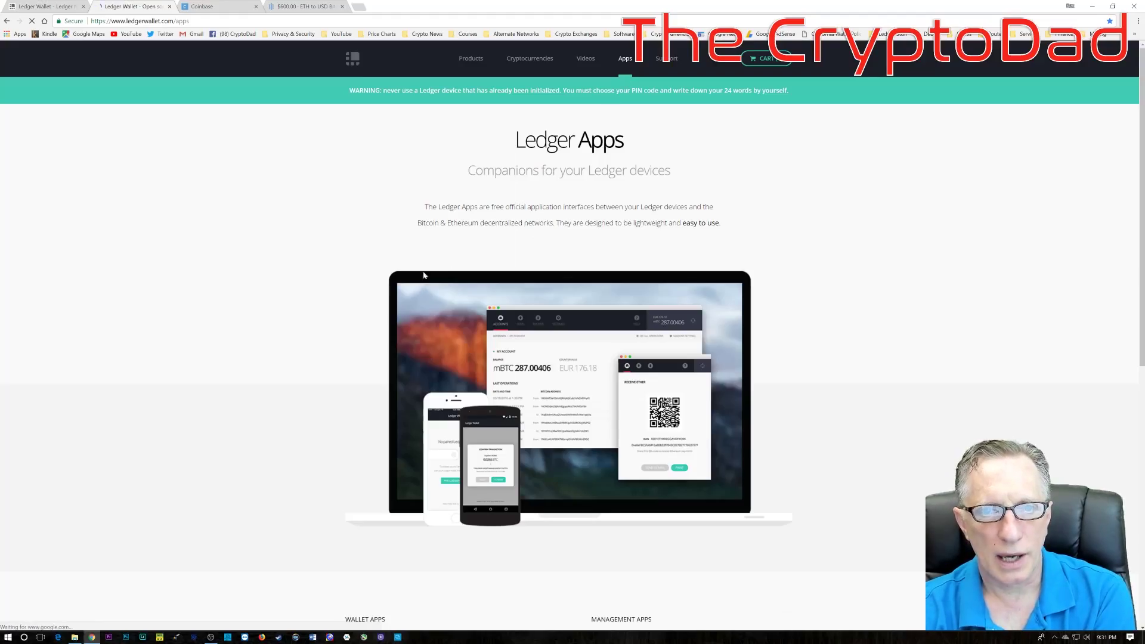
pyautogui.scroll(-3, 418, 216)
pyautogui.scroll(-3, 419, 217)
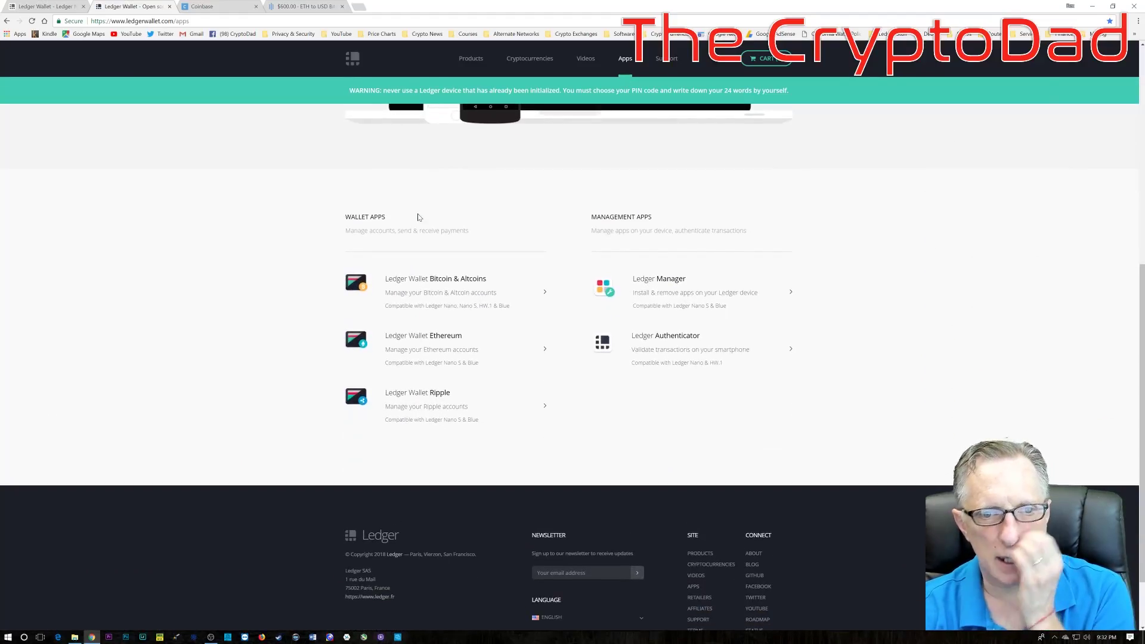
pyautogui.click(427, 355)
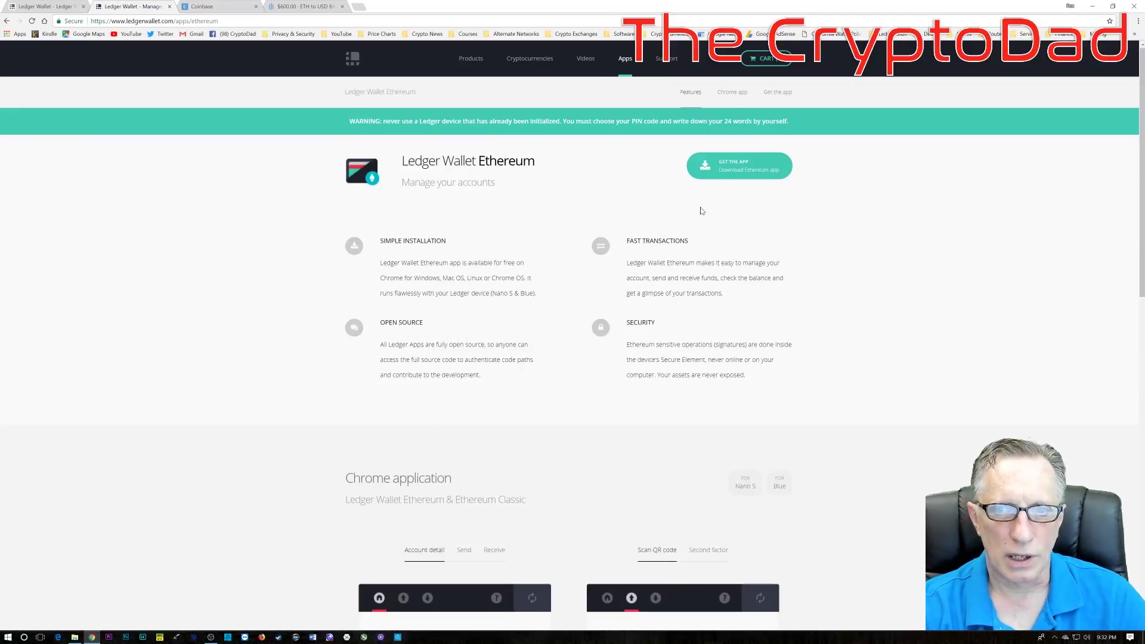
pyautogui.click(739, 165)
pyautogui.click(485, 335)
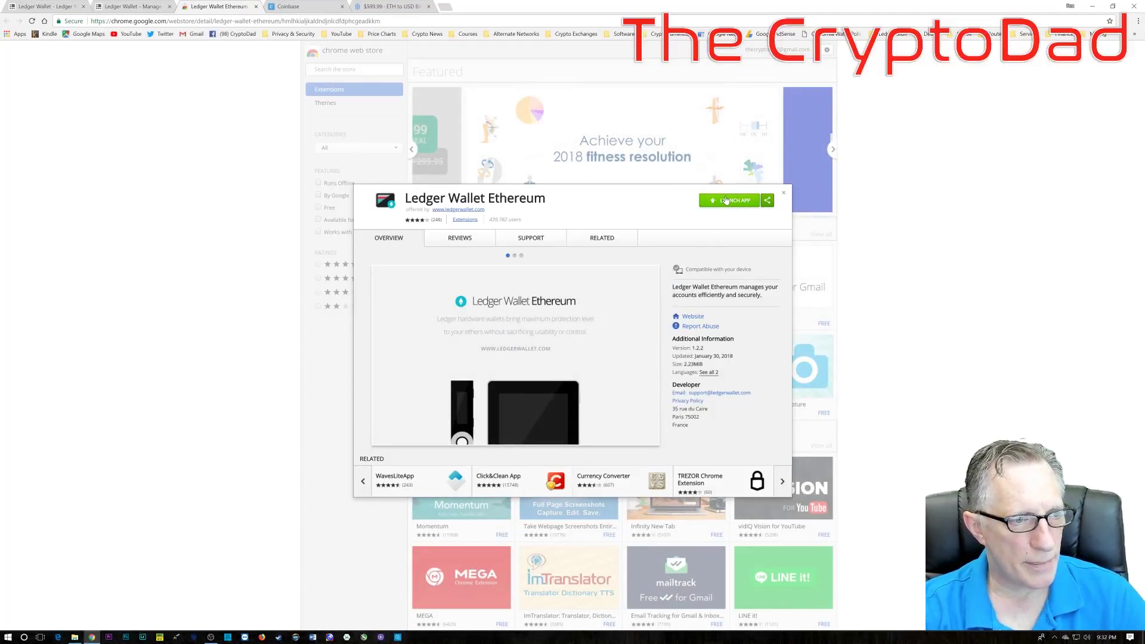
# Launch Ledger Wallet Ethereum, accept the notice, and open the main ETH chain wallet
pyautogui.click(726, 202)
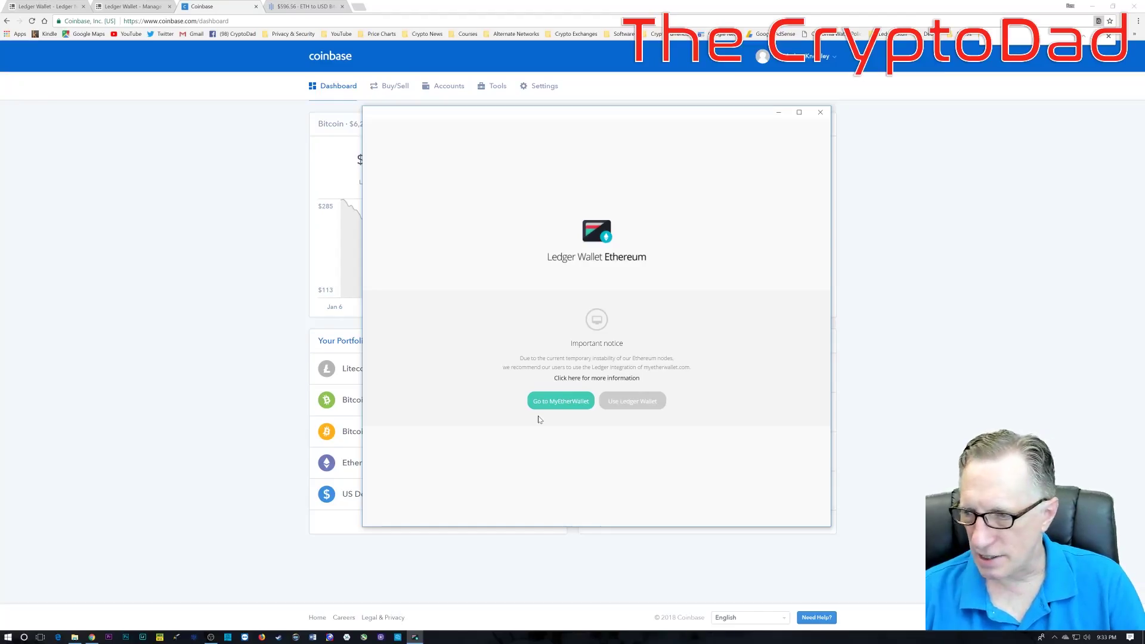
pyautogui.click(638, 407)
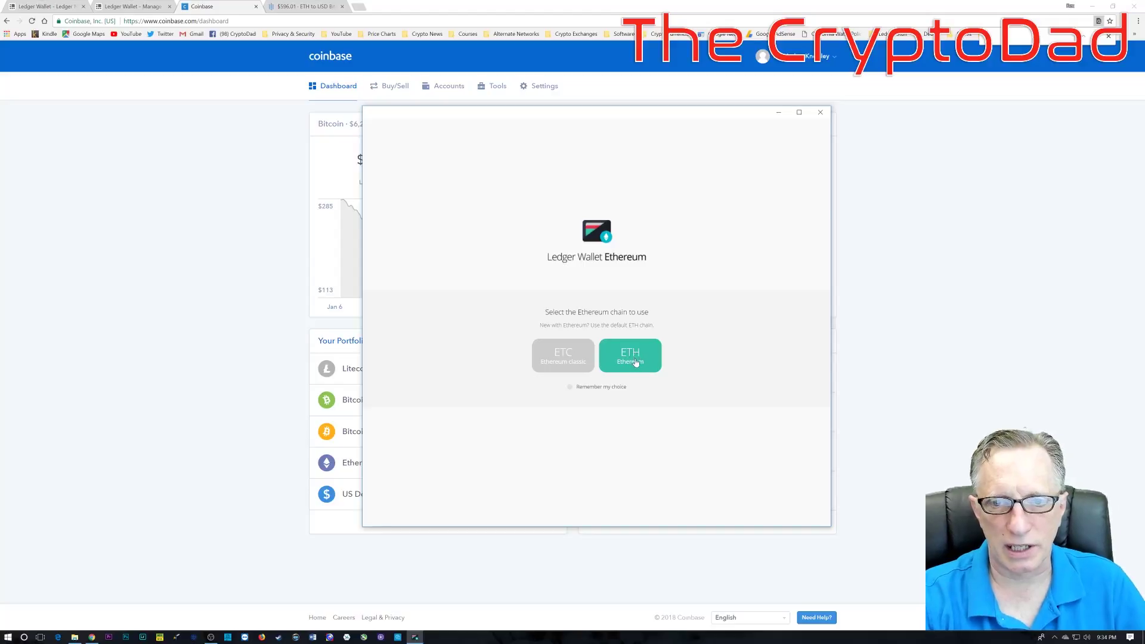
pyautogui.click(635, 360)
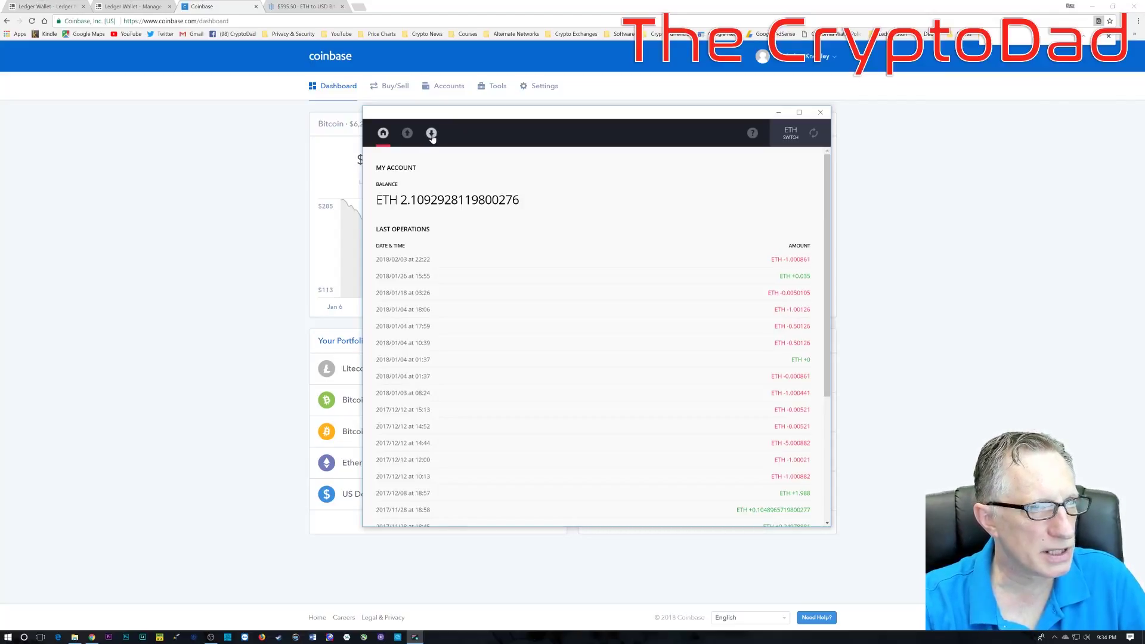
# Copy the Ledger wallet's receiving ETH address and return to the GDAX ETH/USD page
pyautogui.click(432, 135)
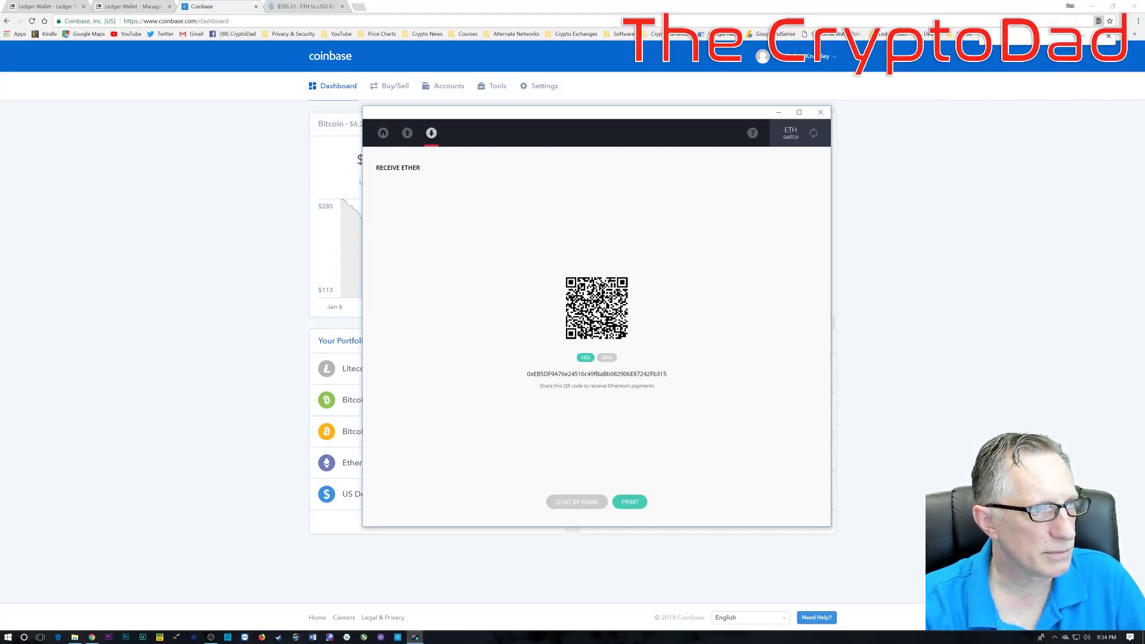
pyautogui.doubleClick(596, 374)
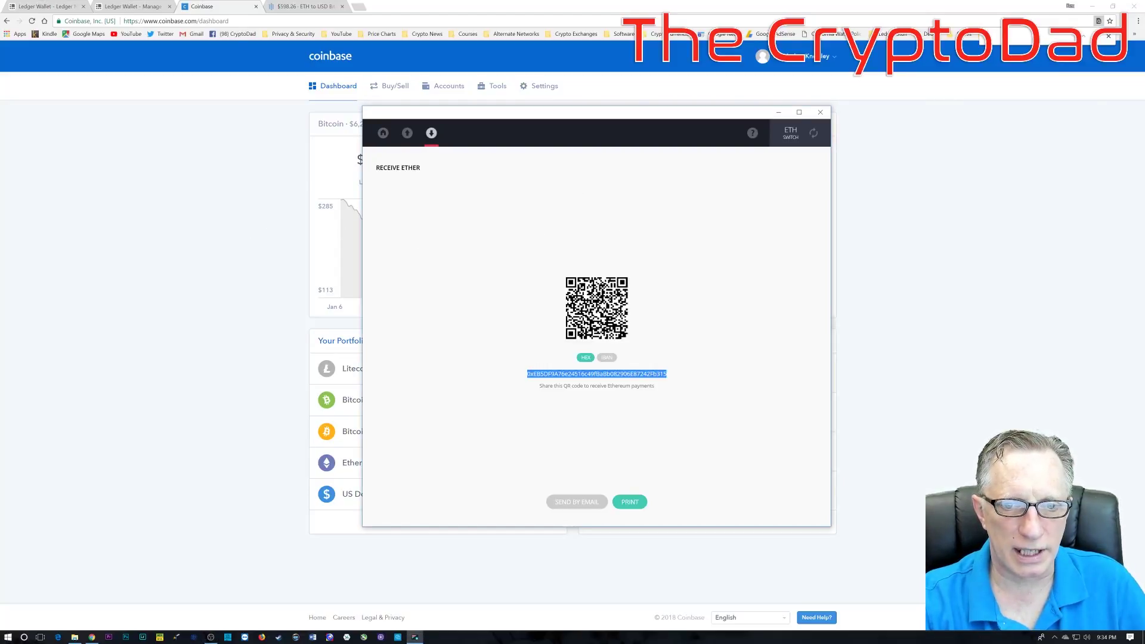
pyautogui.rightClick(591, 373)
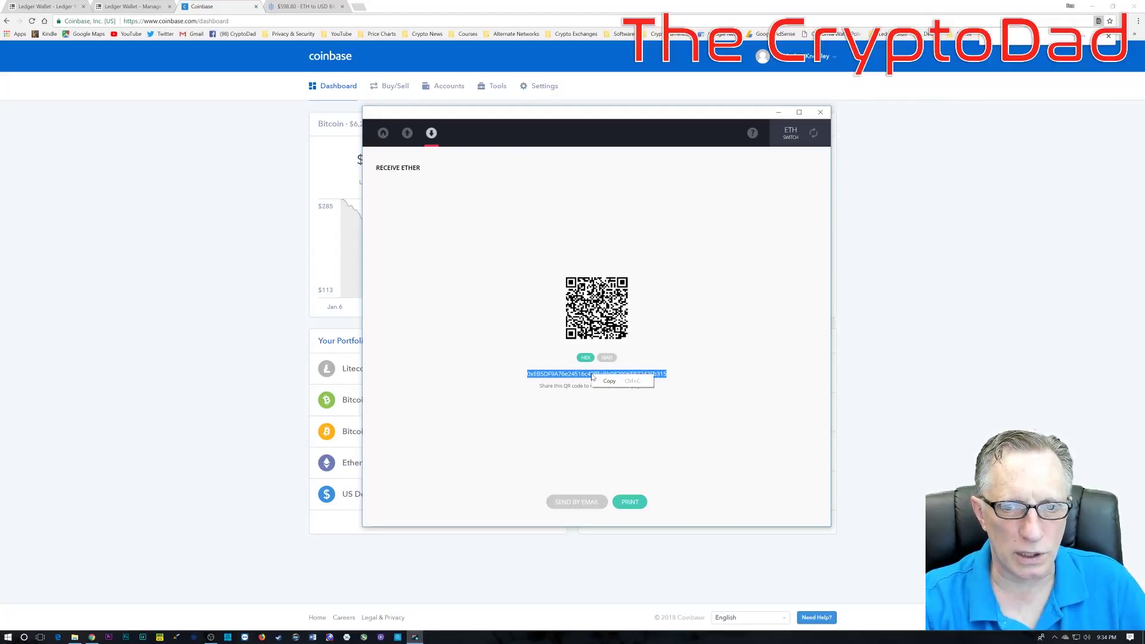
pyautogui.click(604, 382)
pyautogui.hotkey('alt', 'Tab')
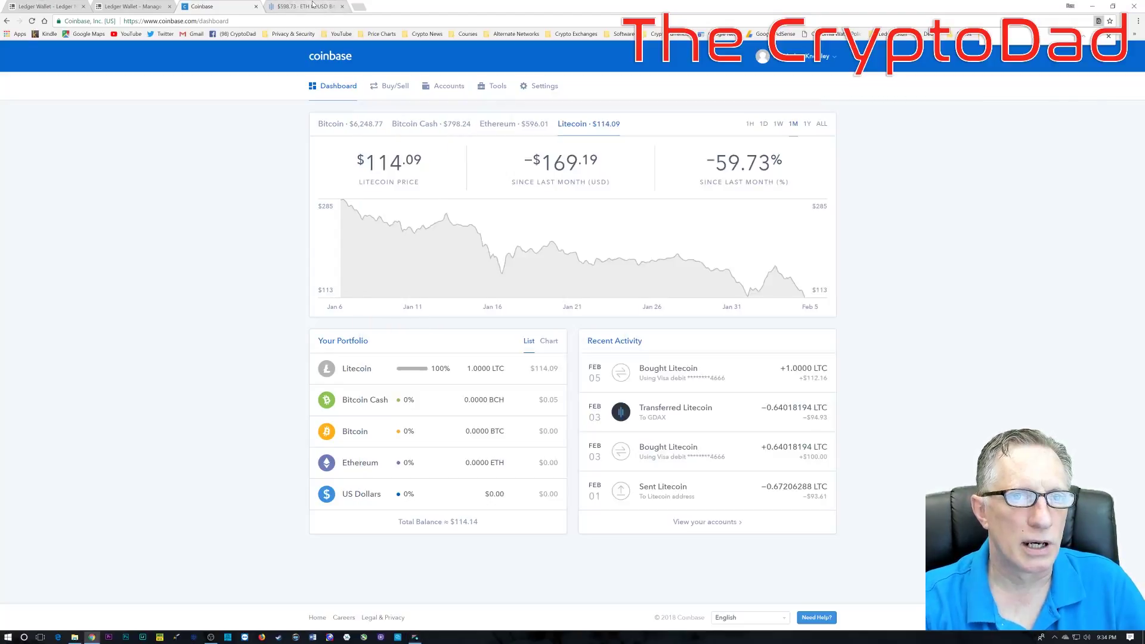
pyautogui.hotkey('ctrl', 'Tab')
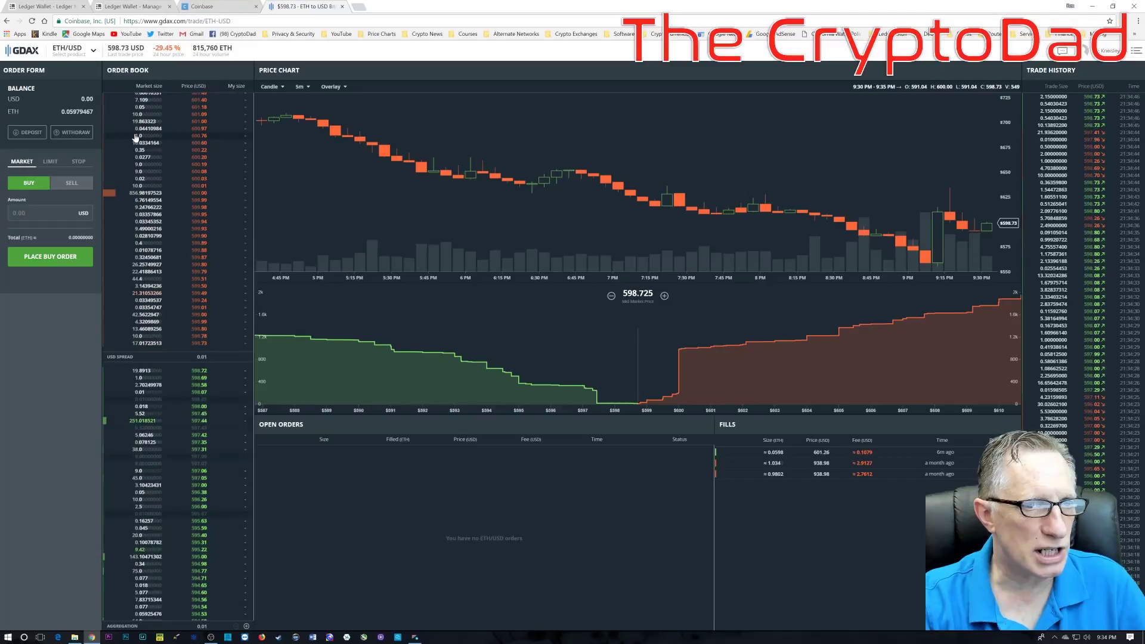
# On the ETH/USD market, start a withdrawal to an external ETH address
pyautogui.click(69, 50)
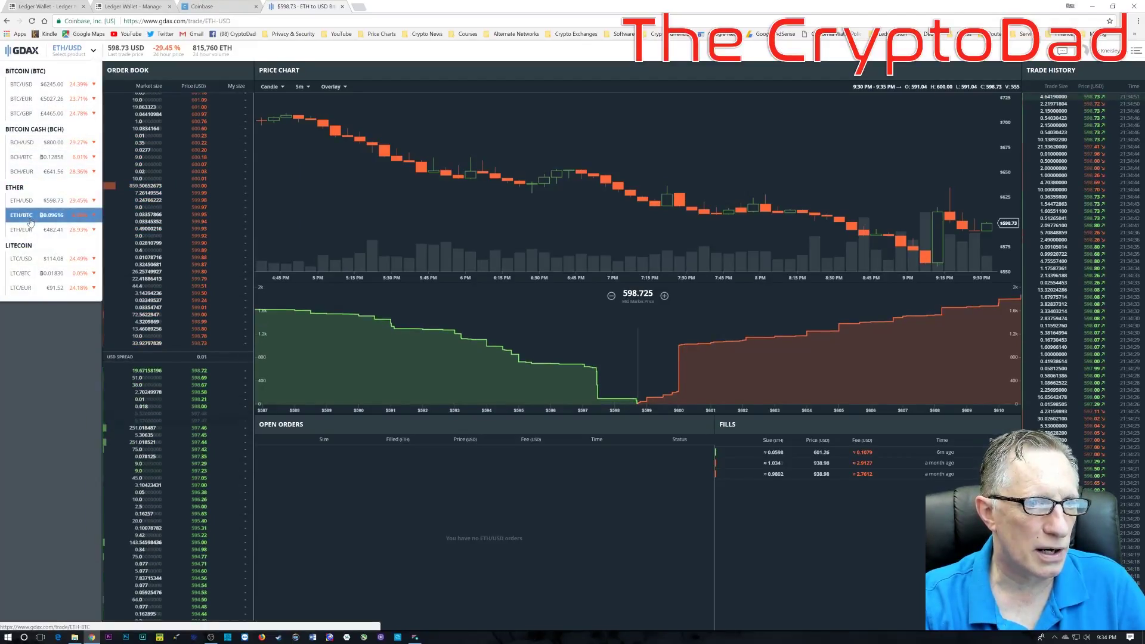
pyautogui.click(21, 201)
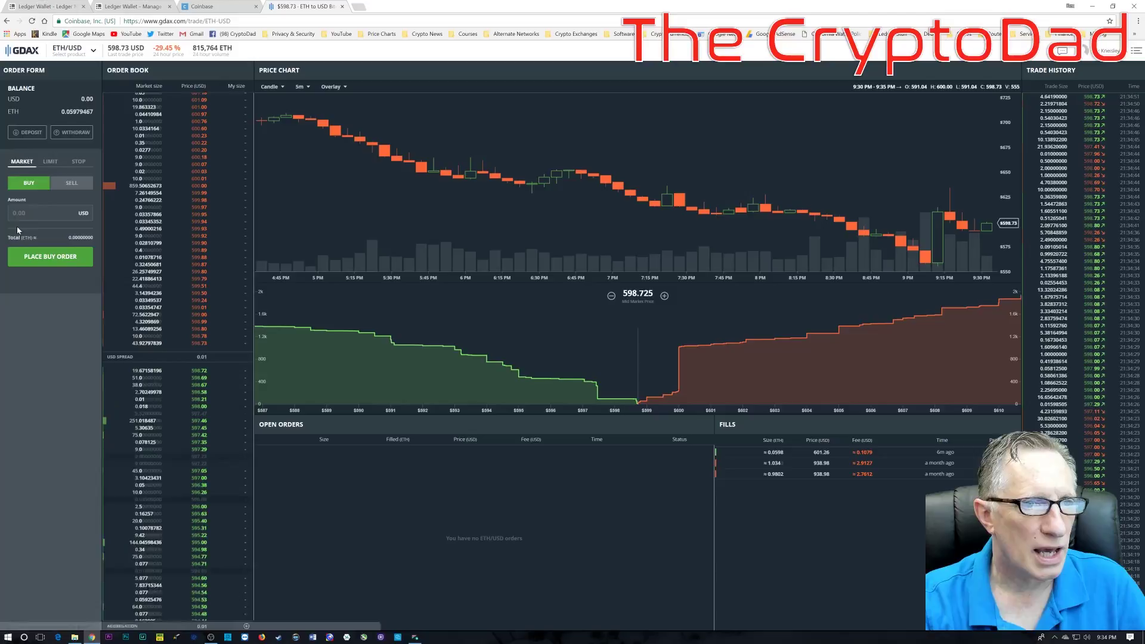
pyautogui.click(72, 132)
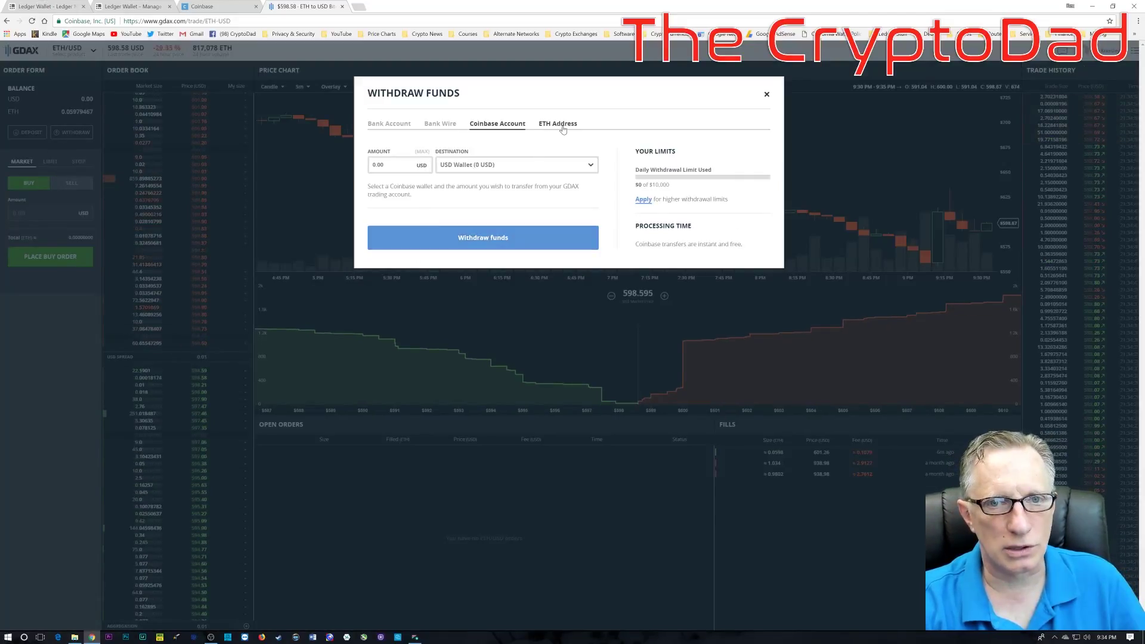
pyautogui.click(558, 123)
# Paste the Ledger address, withdraw the full 0.05979467 ETH, and confirm with the two-factor code
pyautogui.rightClick(444, 165)
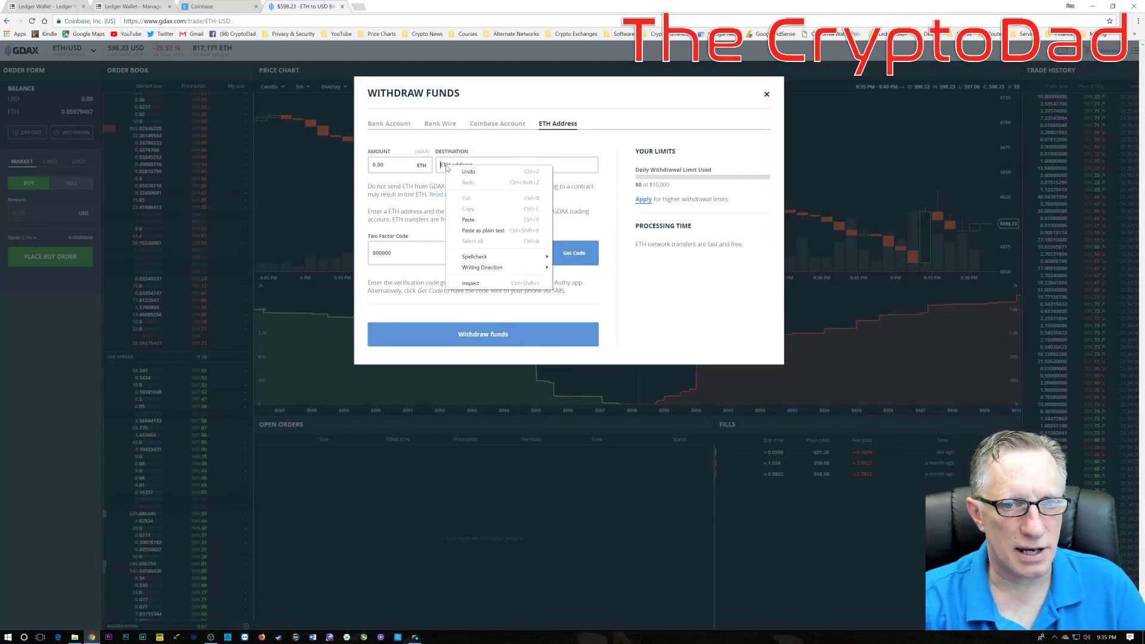
pyautogui.click(479, 218)
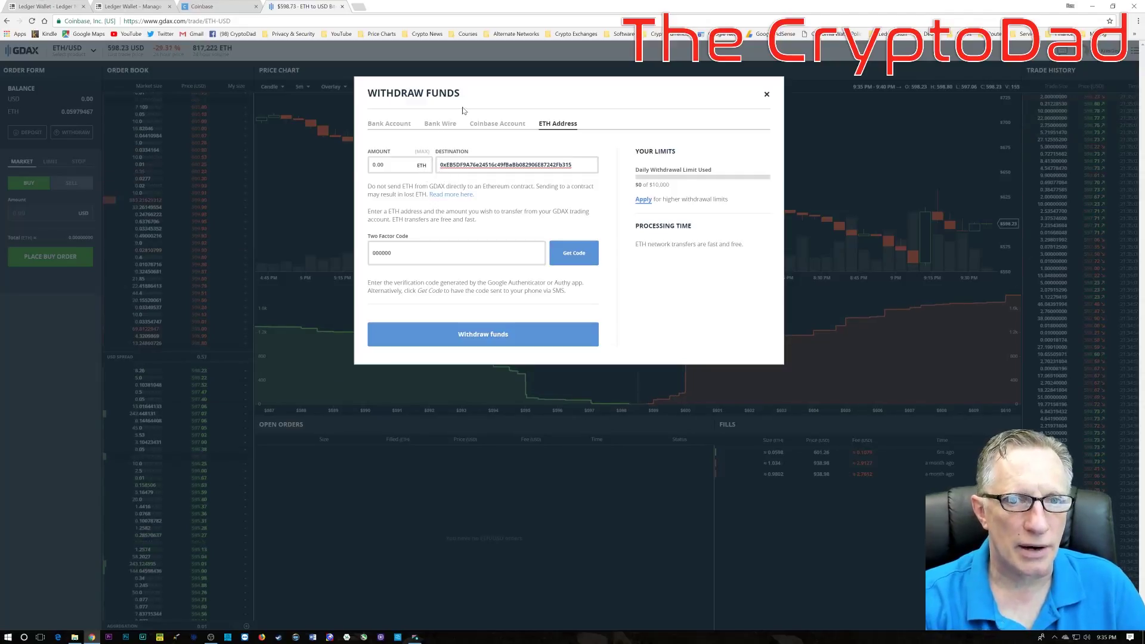
pyautogui.click(421, 152)
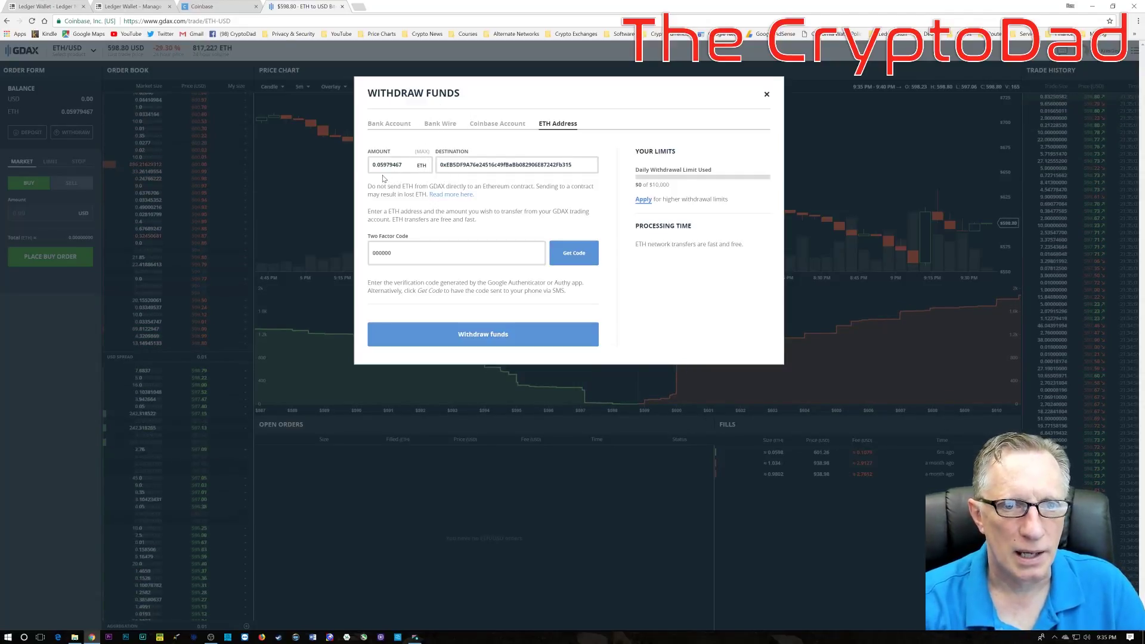
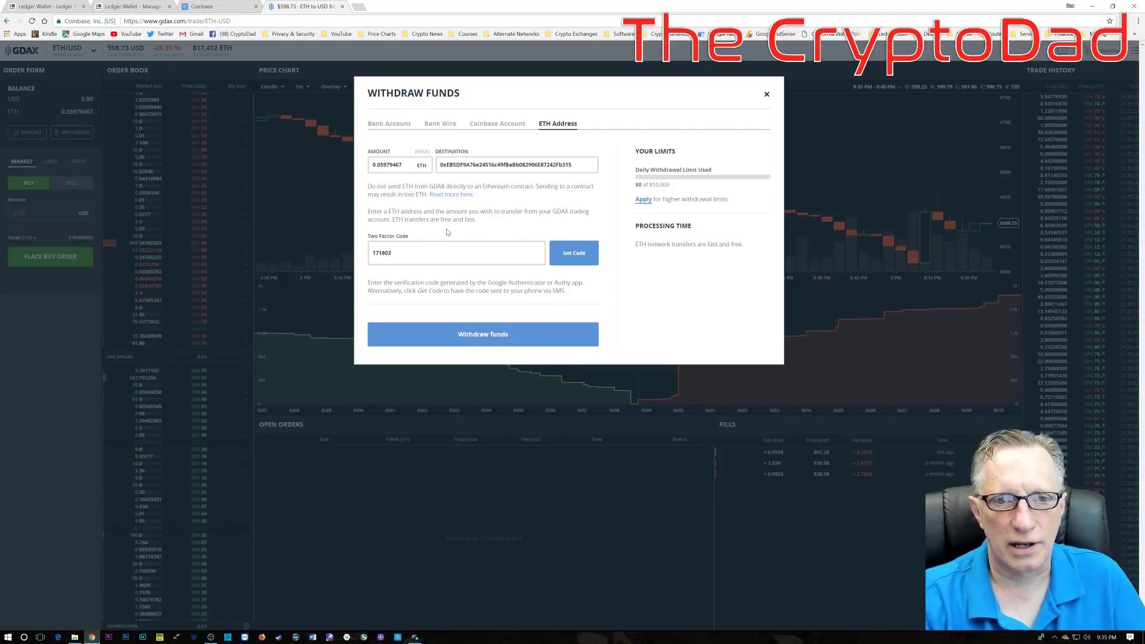
pyautogui.click(480, 343)
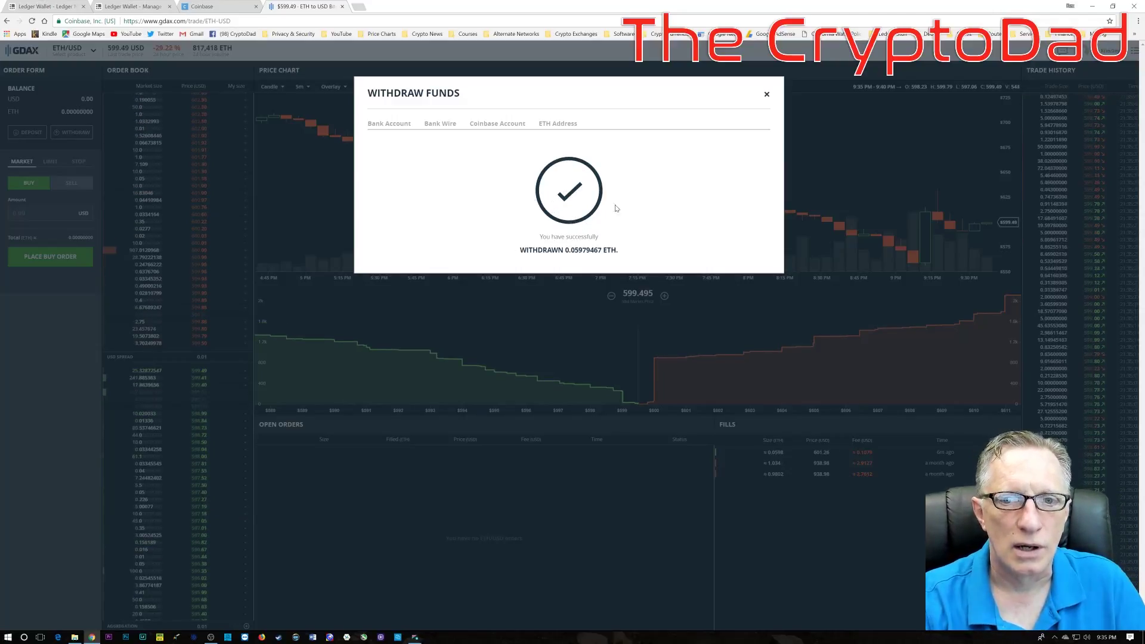
# Return to Ledger Wallet Ethereum and refresh the account to show the +0.05979467 ETH deposit
pyautogui.press('Escape')
pyautogui.hotkey('alt', 'Tab')
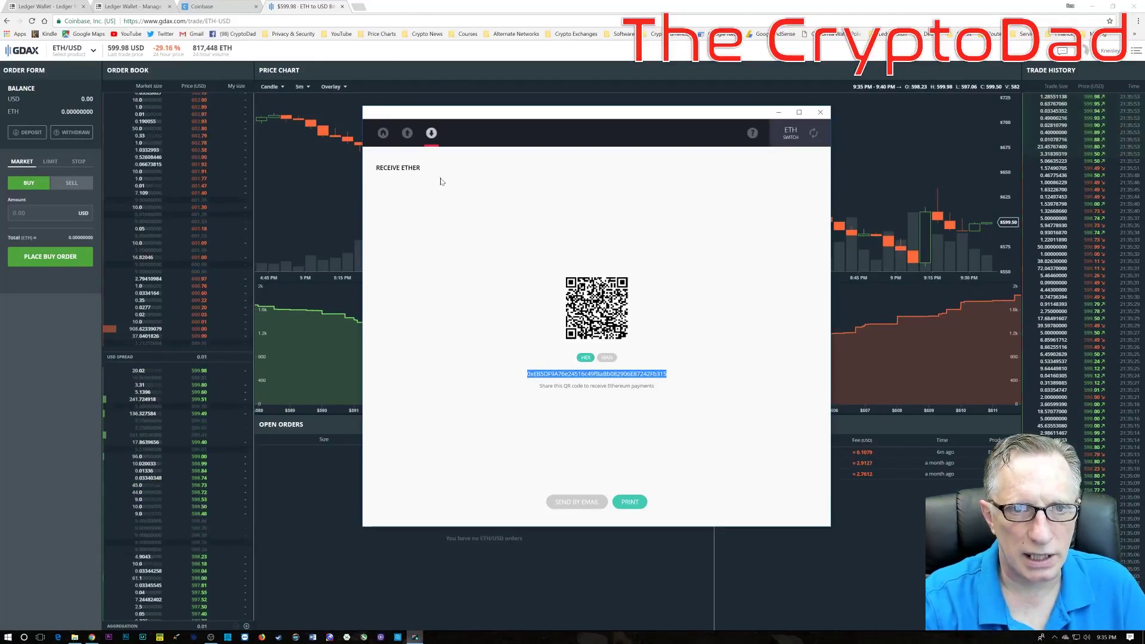
pyautogui.click(383, 133)
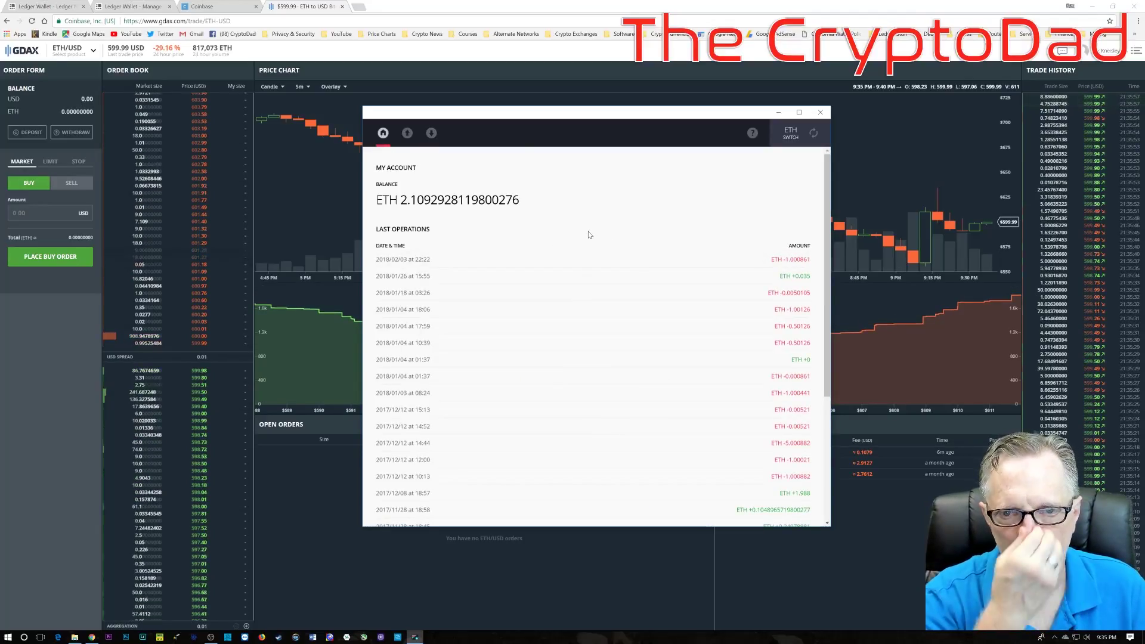
pyautogui.click(814, 135)
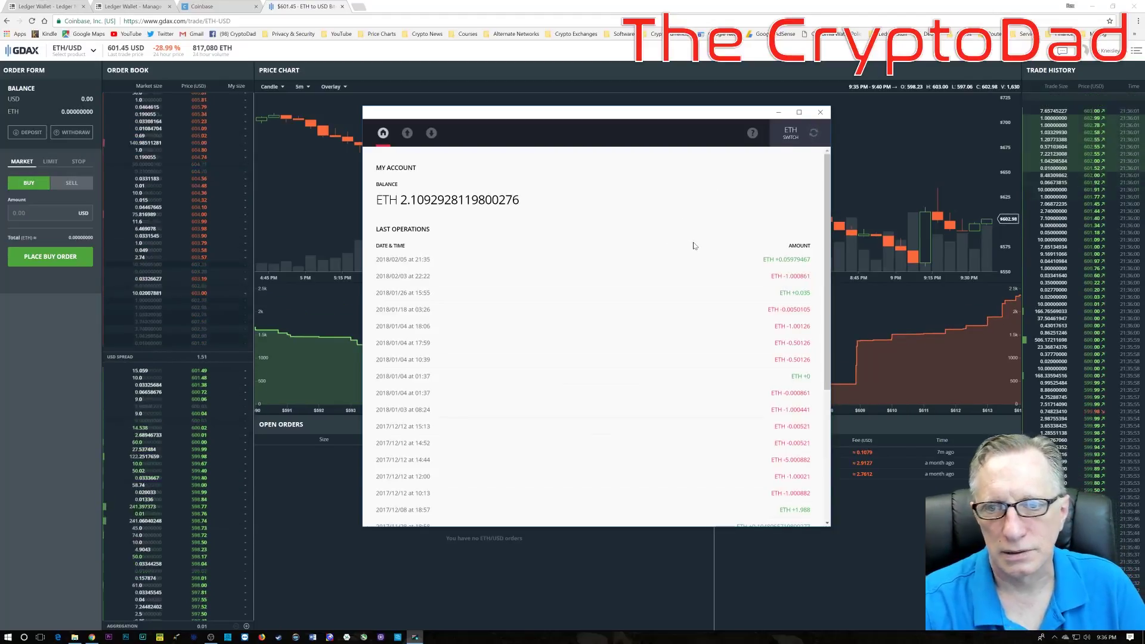